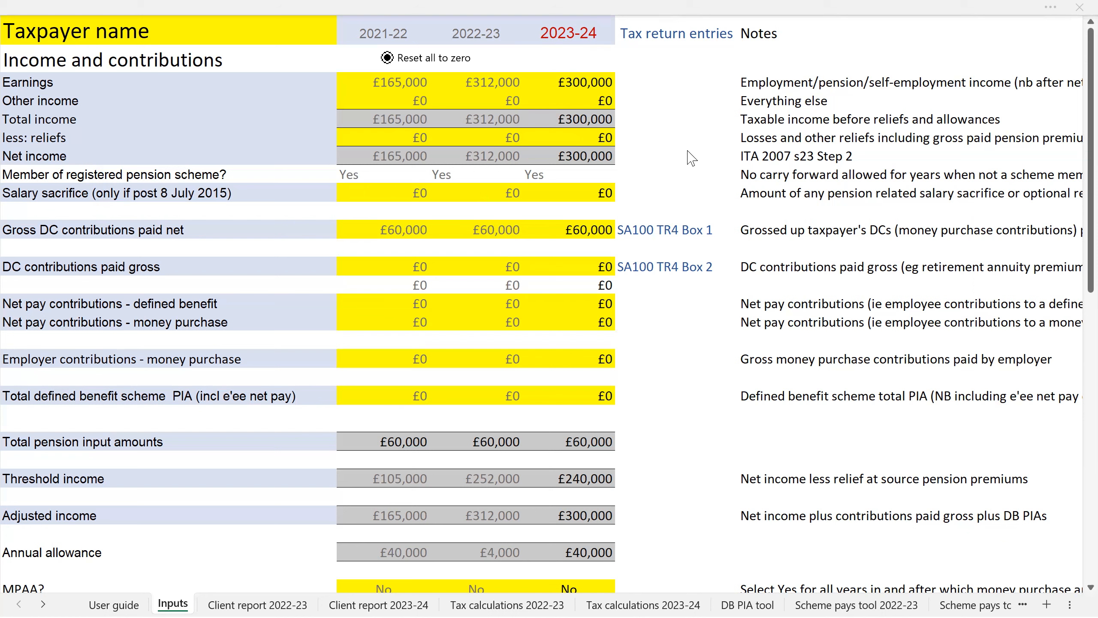
Step: Consult the User guide worksheet and return through its link to the gross DC contributions row on the Inputs worksheet
left_click(102, 591)
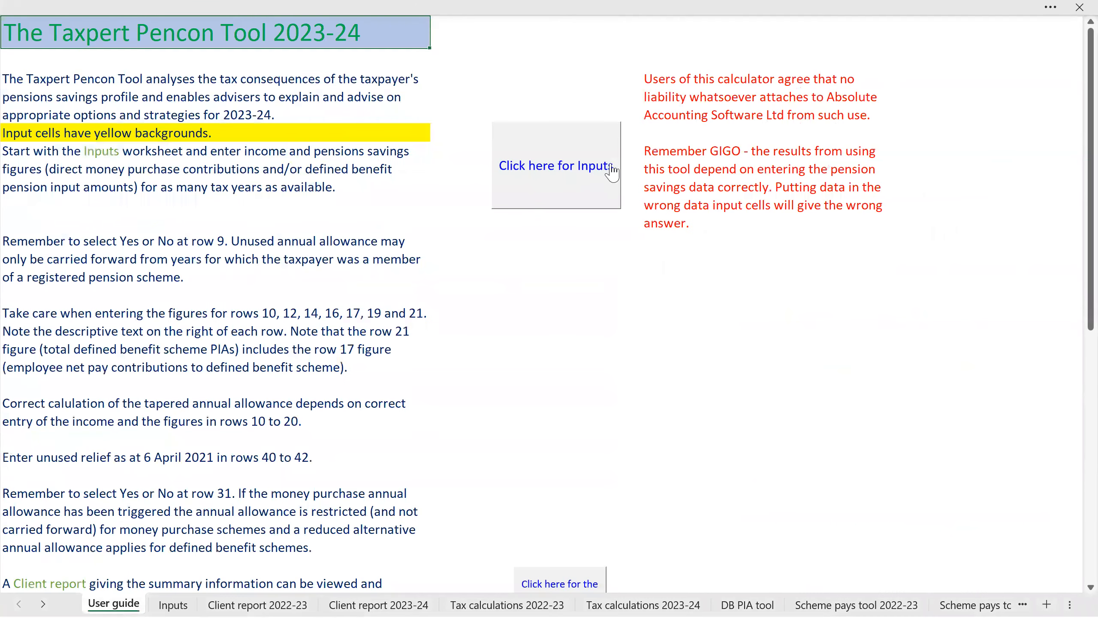
left_click(566, 174)
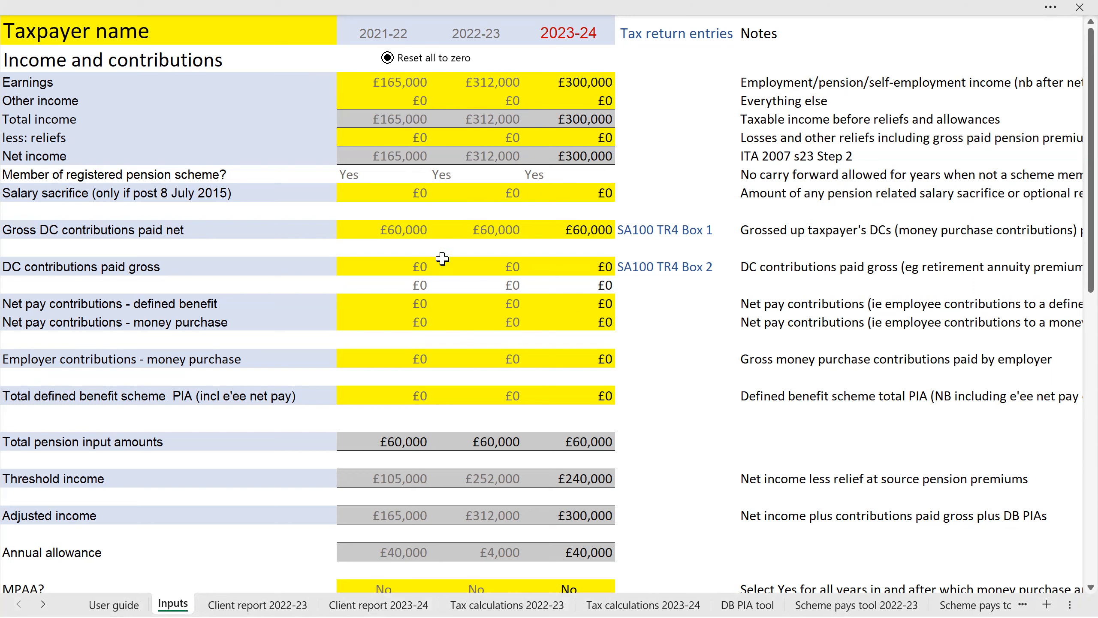
left_click(12, 231)
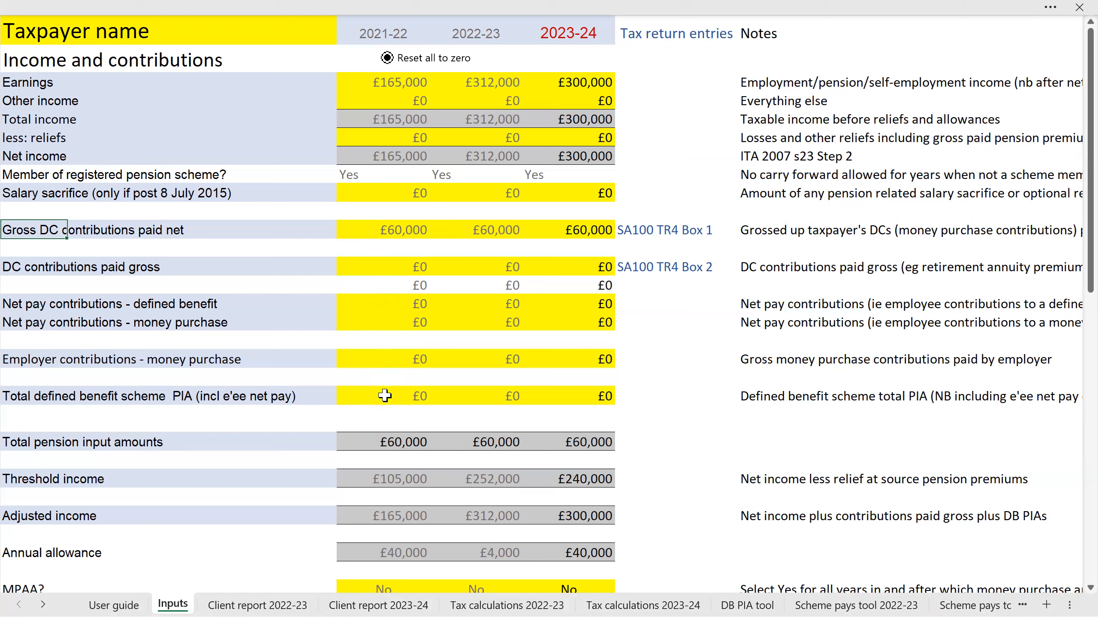
Step: Review the annual allowance figures for 2021-22, 2022-23 and 2023-24 on the Inputs worksheet
scroll(385, 395, "down", 2)
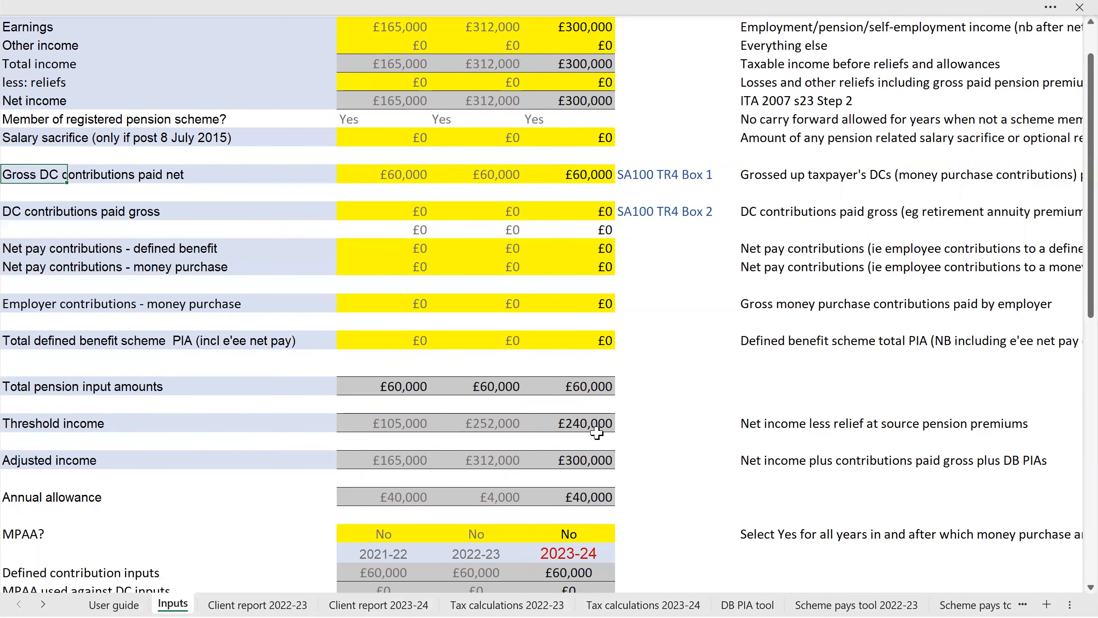
scroll(586, 480, "down", 1)
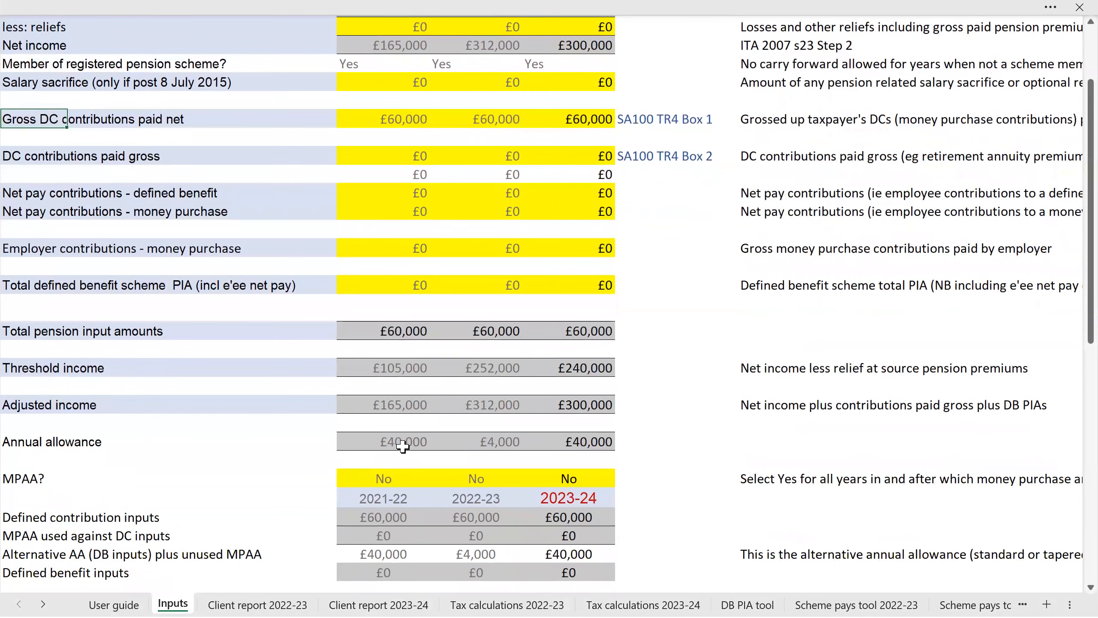
left_click(396, 446)
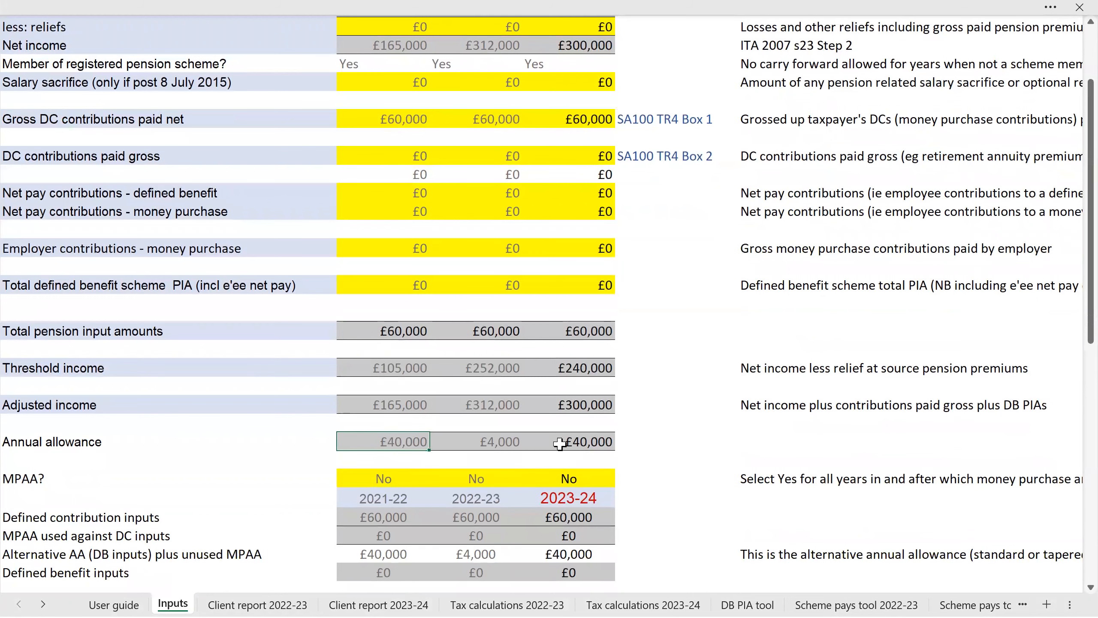
scroll(530, 437, "down", 2)
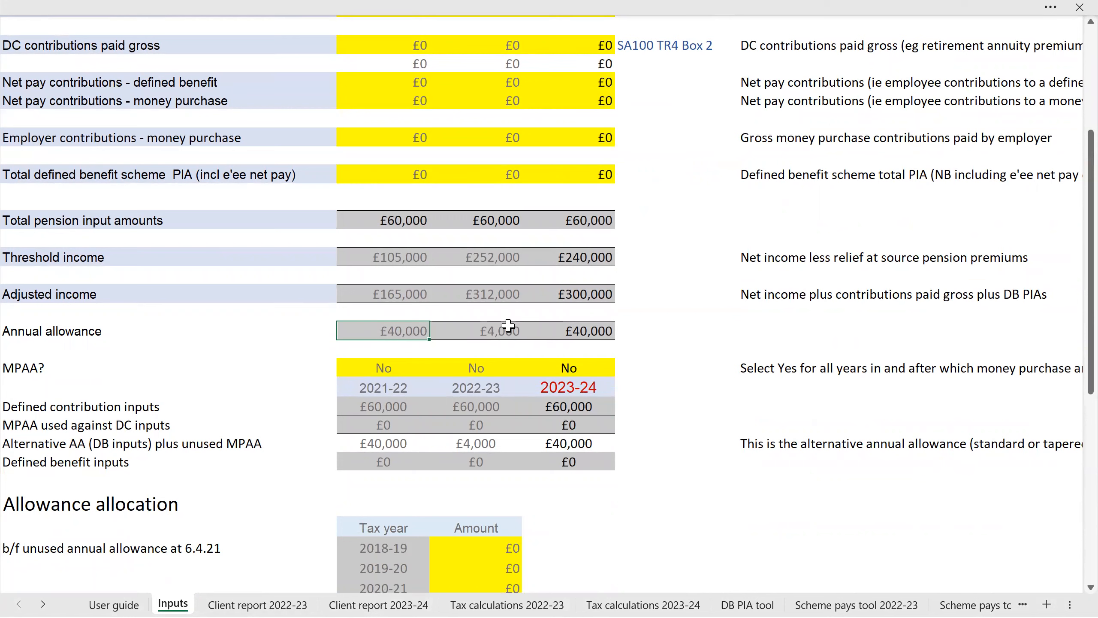
left_click(476, 331)
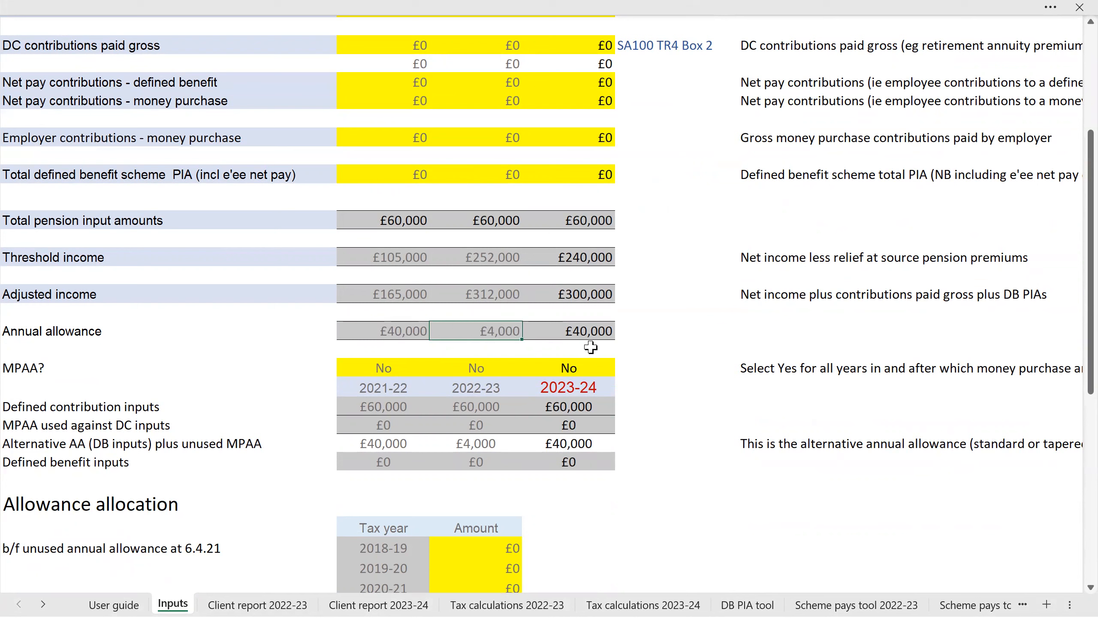
left_click(572, 329)
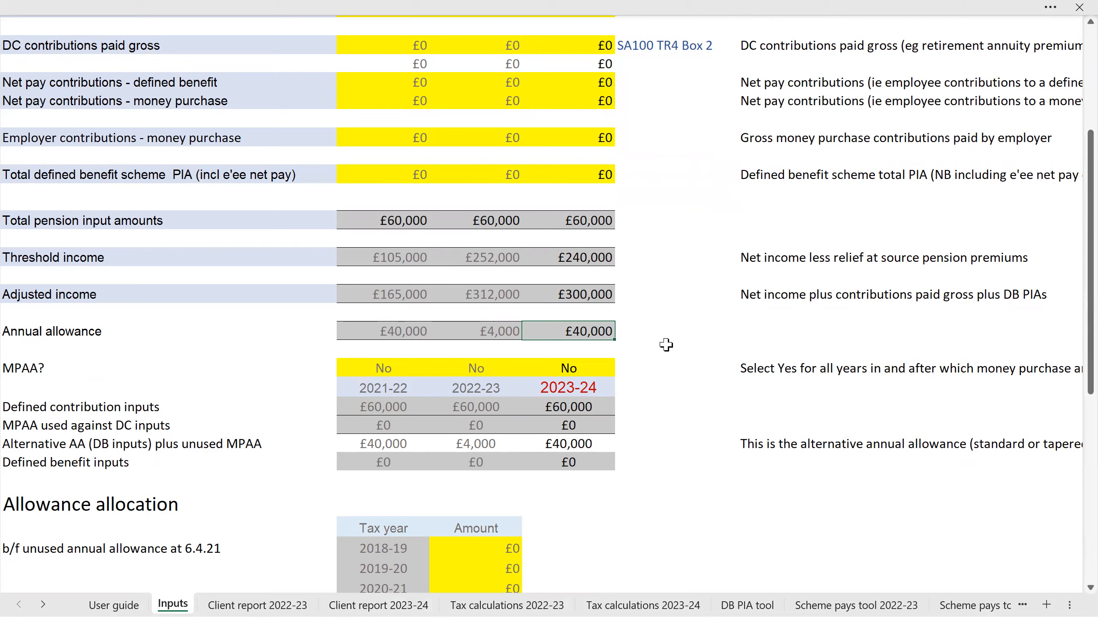
Step: Set the 2023-24 earnings to £200,000 and check that year's annual allowance
scroll(674, 349, "up", 3)
scroll(613, 173, "up", 1)
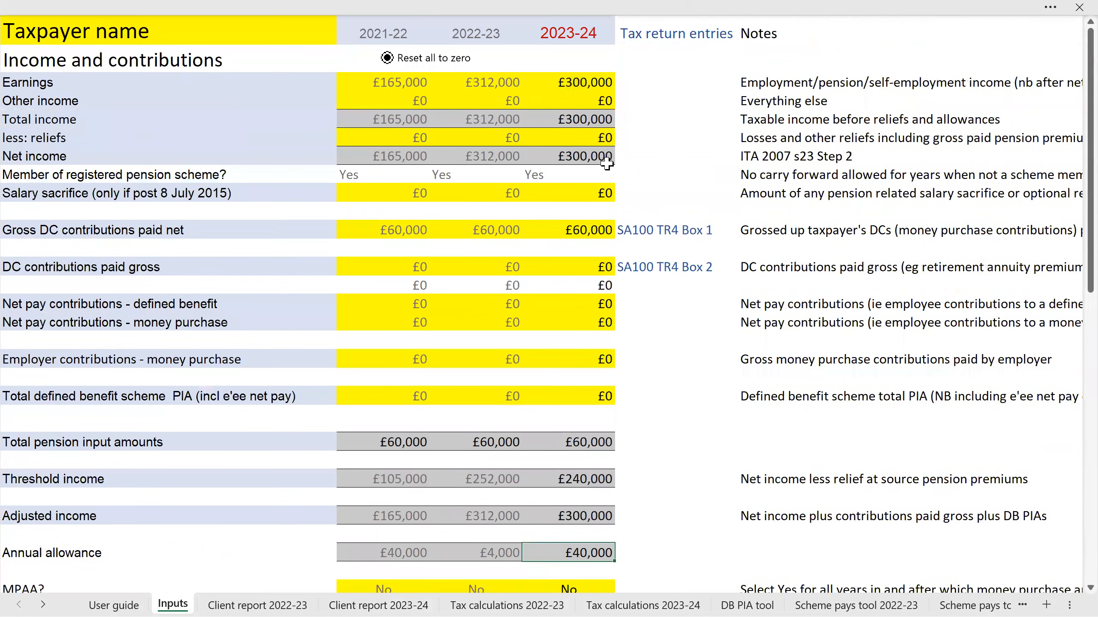
left_click(579, 85)
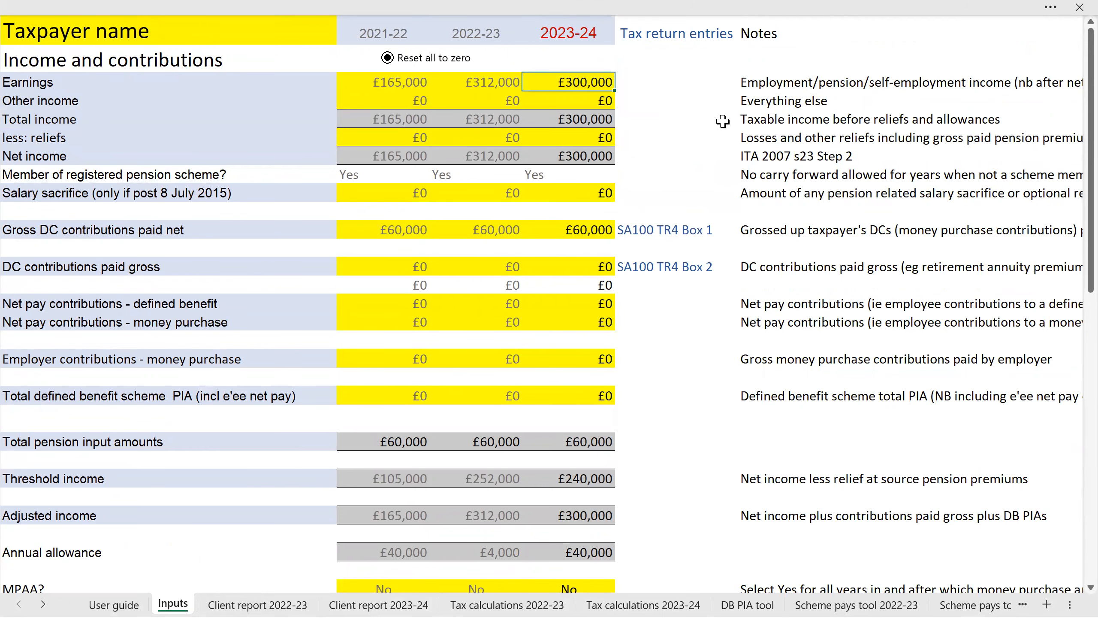
type("200,000")
left_click(694, 170)
scroll(694, 158, "down", 1)
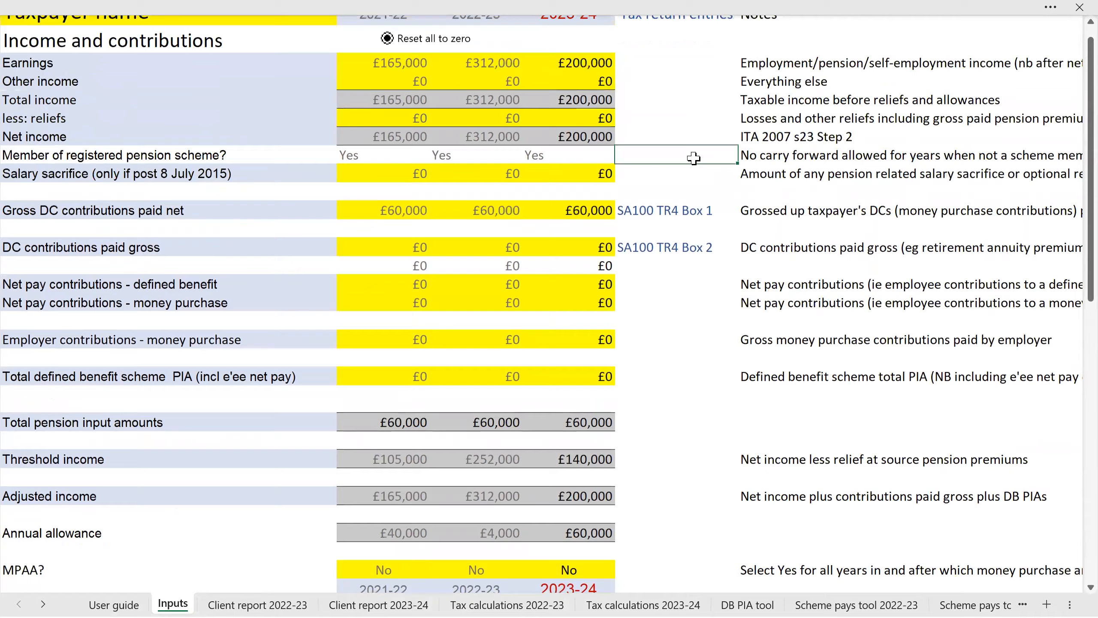
scroll(693, 158, "down", 3)
left_click(583, 385)
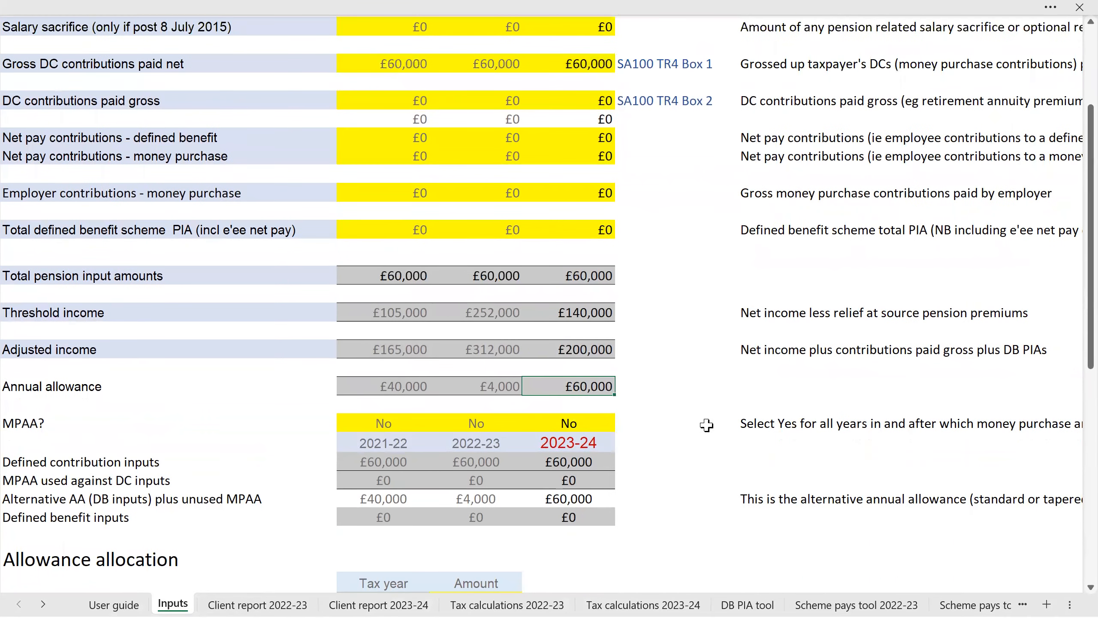
Step: Set the 2023-24 earnings to £250,000 and check the annual allowance again
scroll(677, 392, "up", 3)
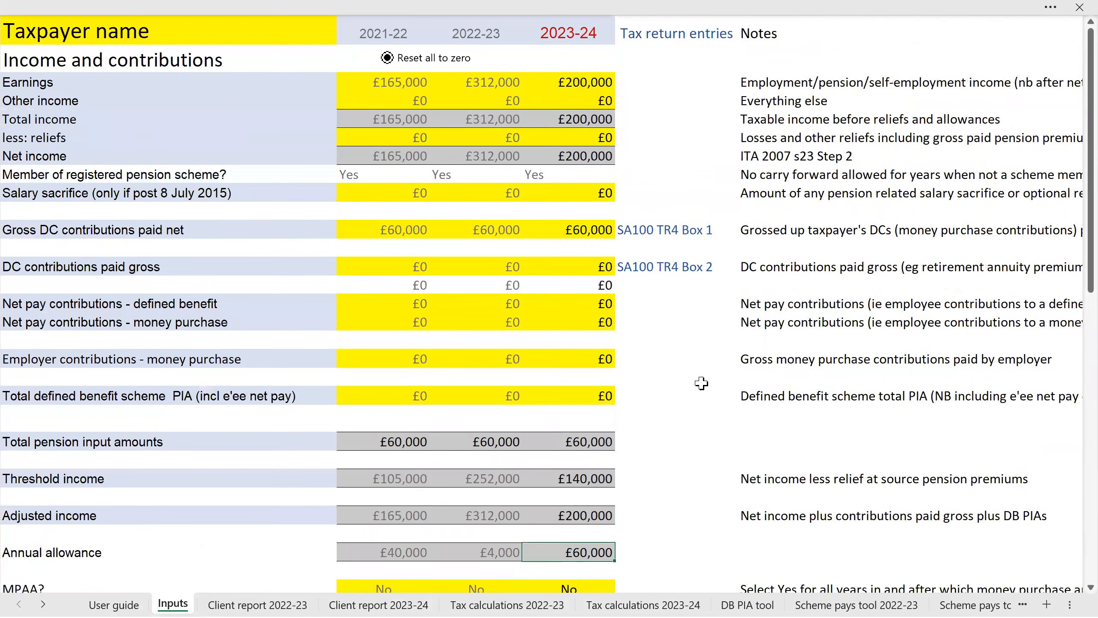
left_click(593, 84)
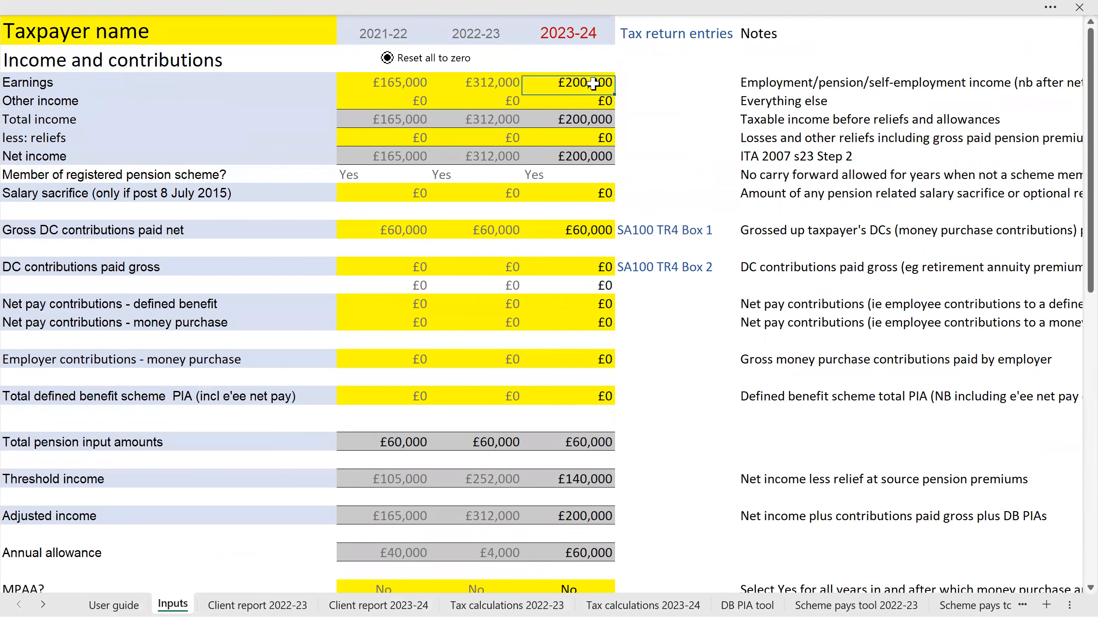
double_click(593, 83)
type("250,")
type("00")
type("0")
left_click(683, 159)
scroll(683, 156, "down", 1)
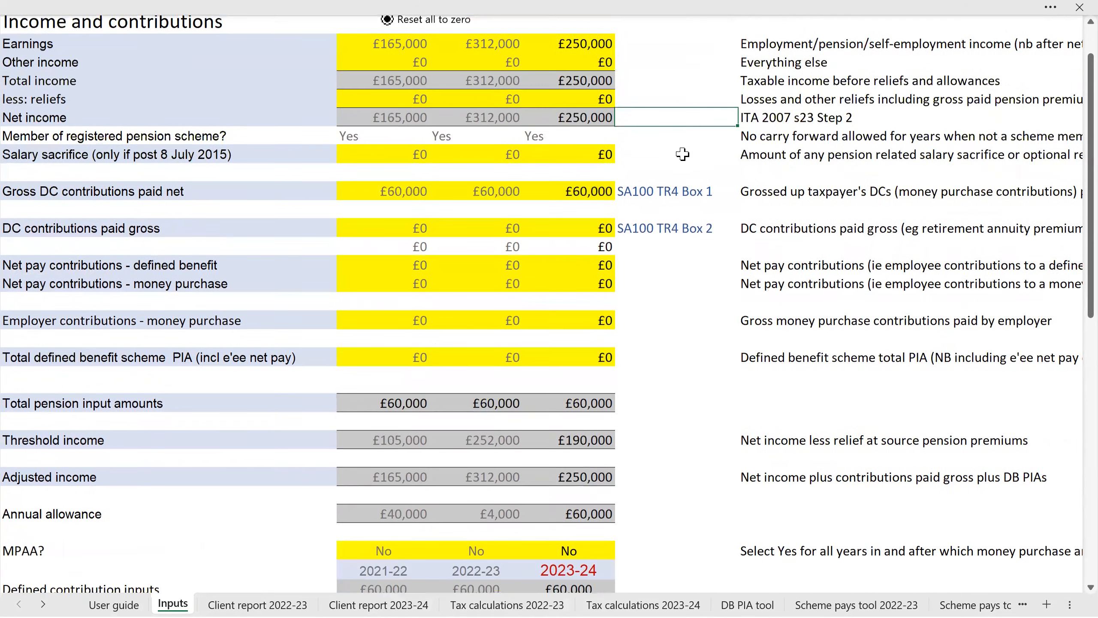
scroll(606, 462, "down", 2)
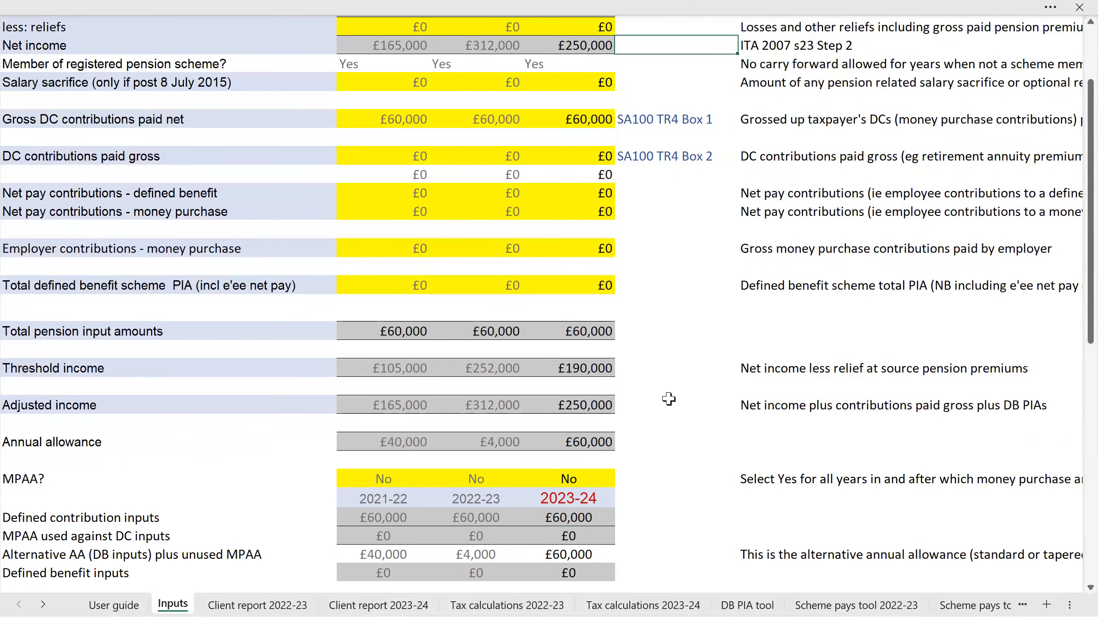
Step: Set the 2023-24 earnings to £280,000 and check the tapered annual allowance for that year
scroll(668, 399, "up", 3)
left_click(601, 84)
type("280000")
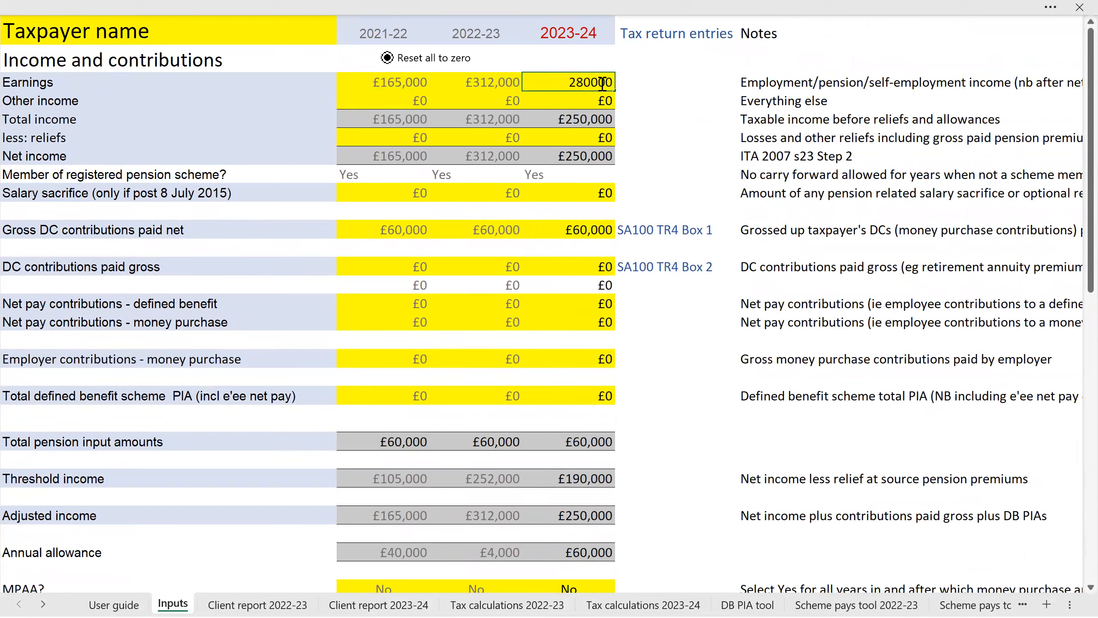
key("Return")
scroll(622, 351, "down", 1)
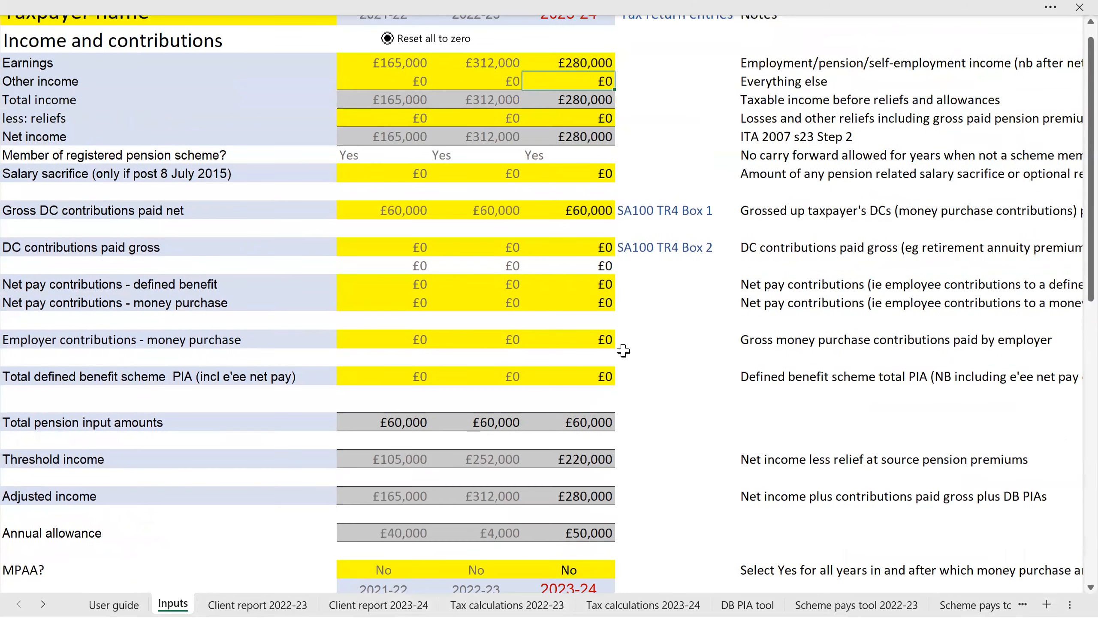
scroll(623, 350, "down", 1)
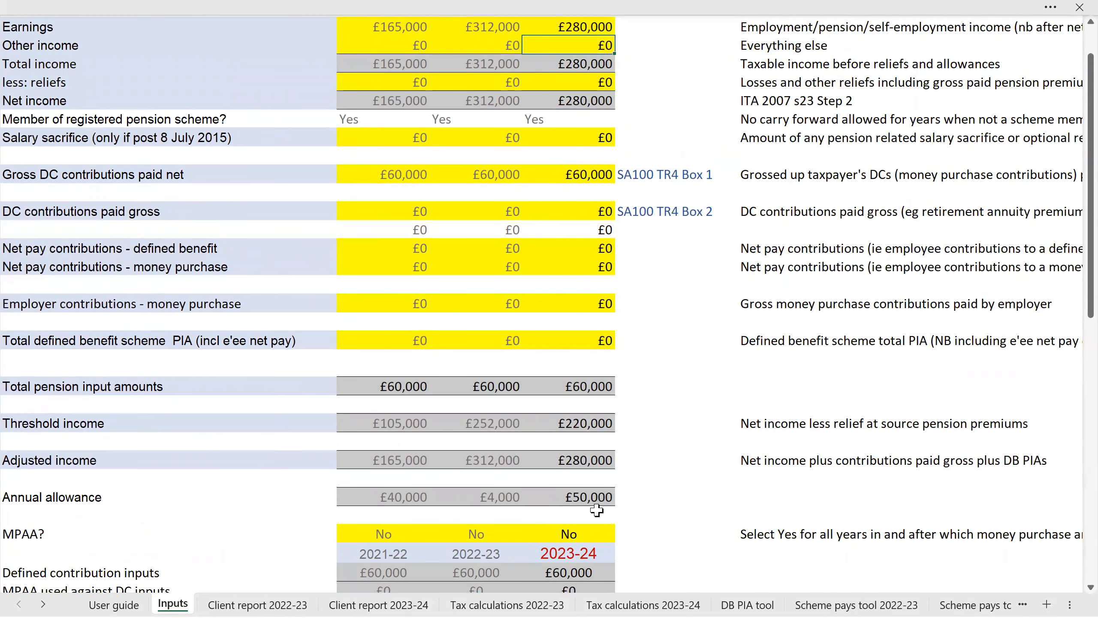
left_click(590, 495)
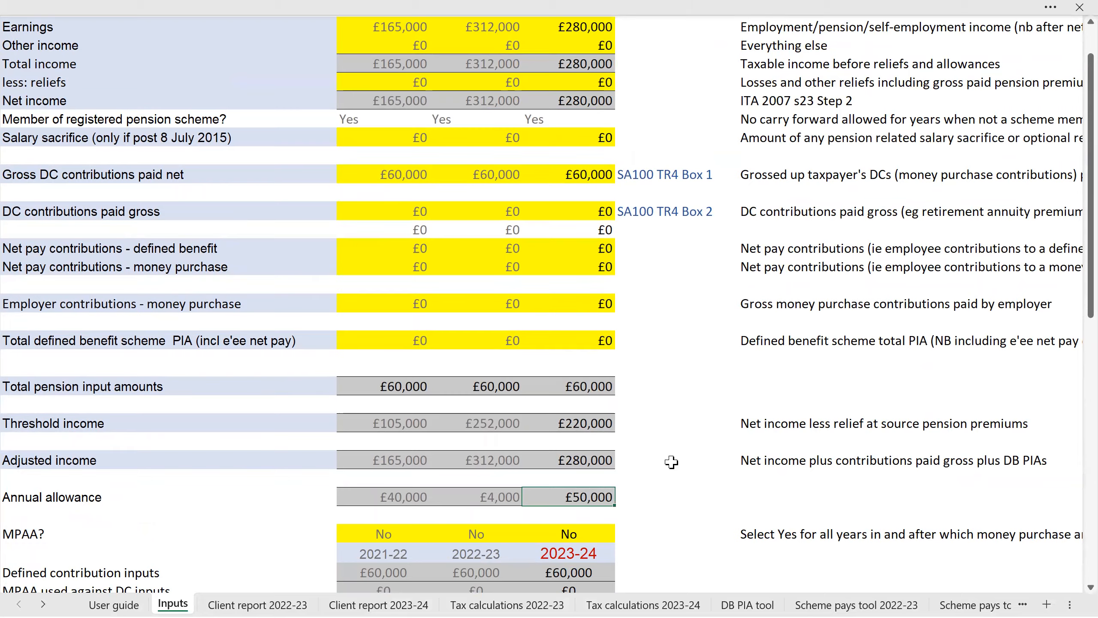
Step: Examine the Allowance allocation and Payment allocation sections, including the annual allowance excess charge and its tax return box reference
scroll(677, 470, "down", 5)
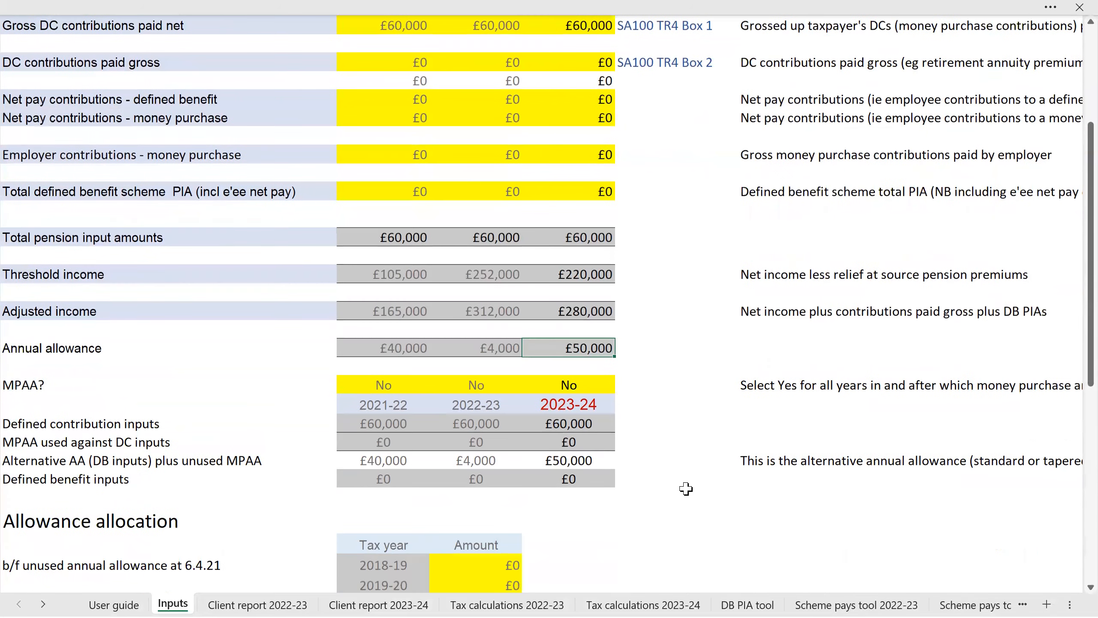
scroll(694, 498, "down", 3)
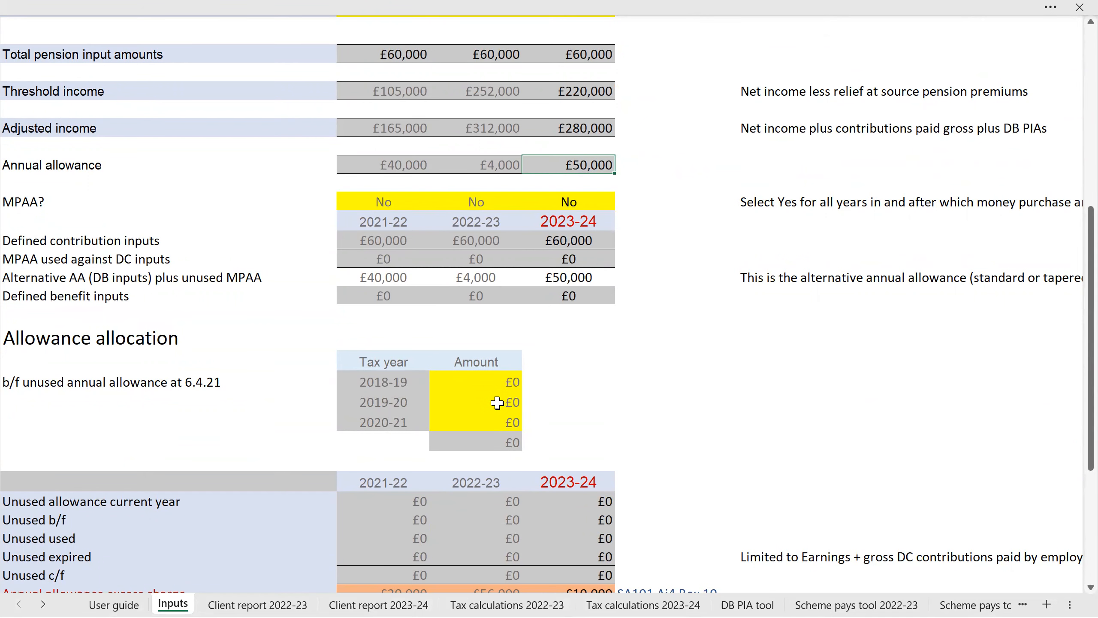
scroll(496, 402, "down", 1)
scroll(497, 403, "down", 2)
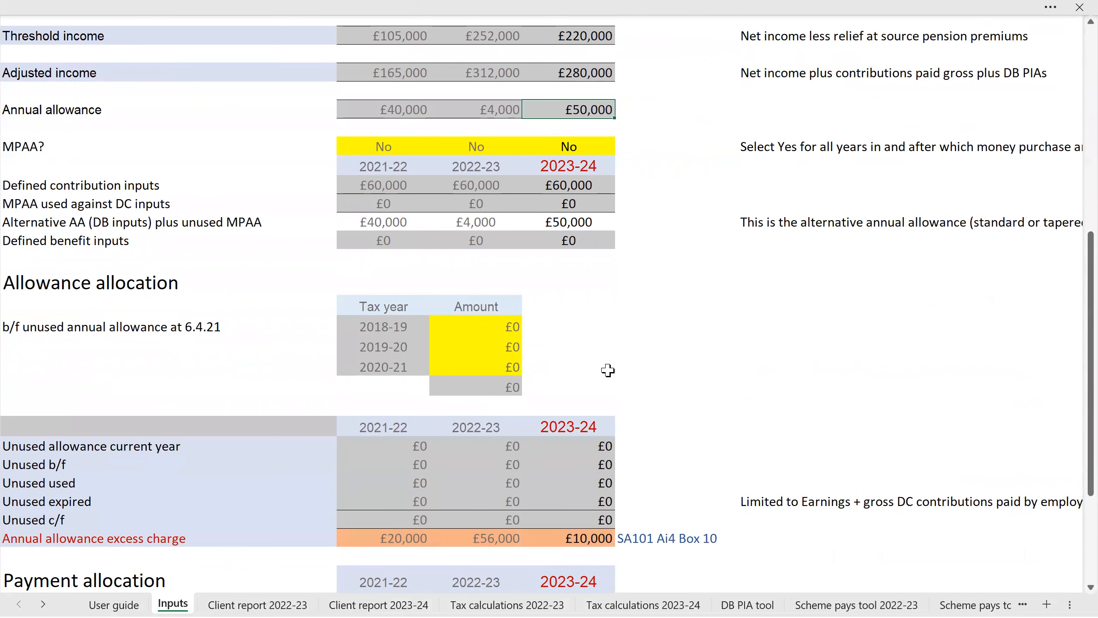
scroll(607, 370, "down", 6)
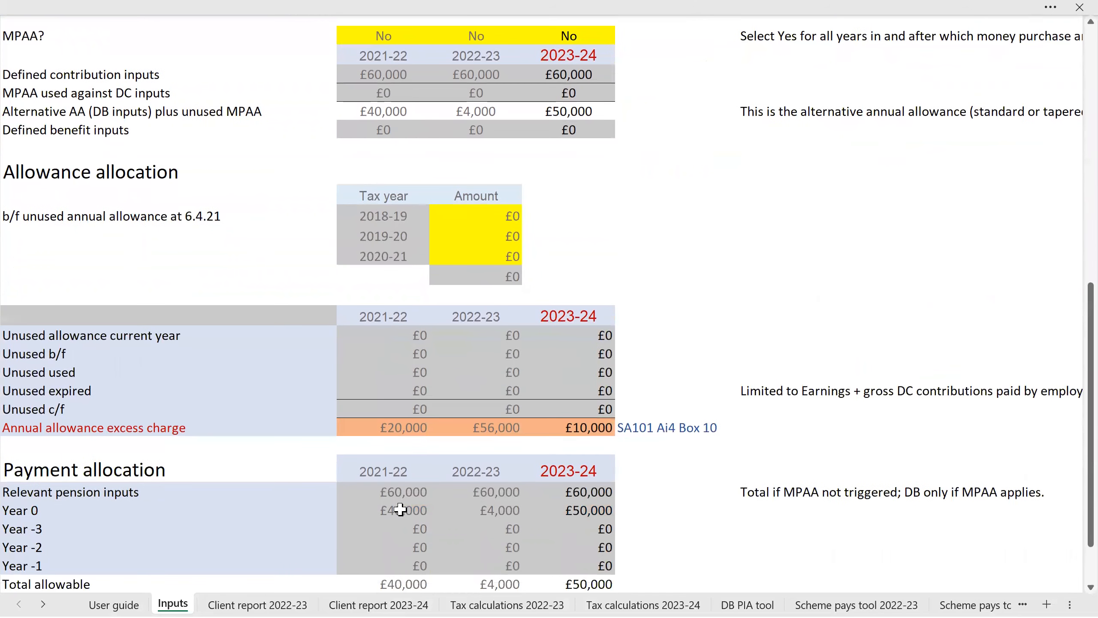
scroll(400, 506, "down", 3)
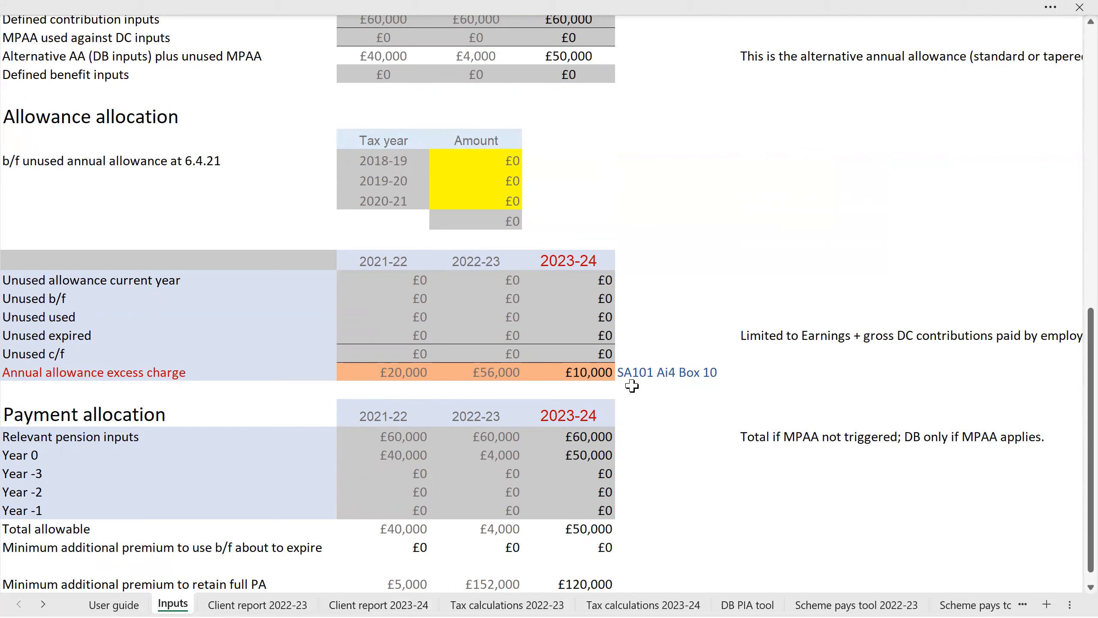
left_click(674, 371)
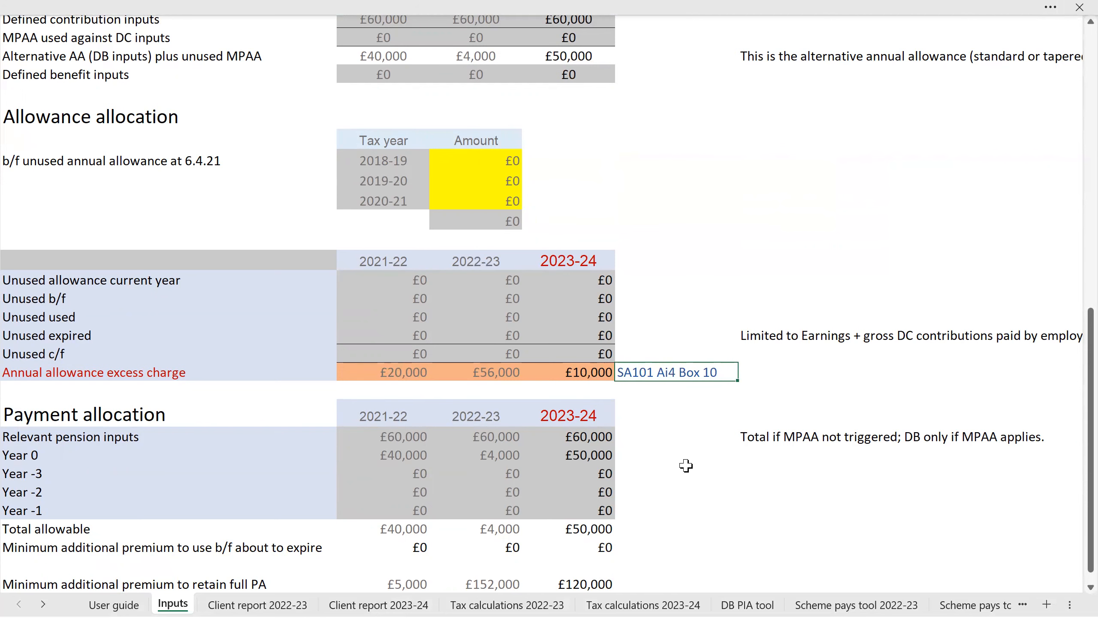
scroll(686, 471, "down", 1)
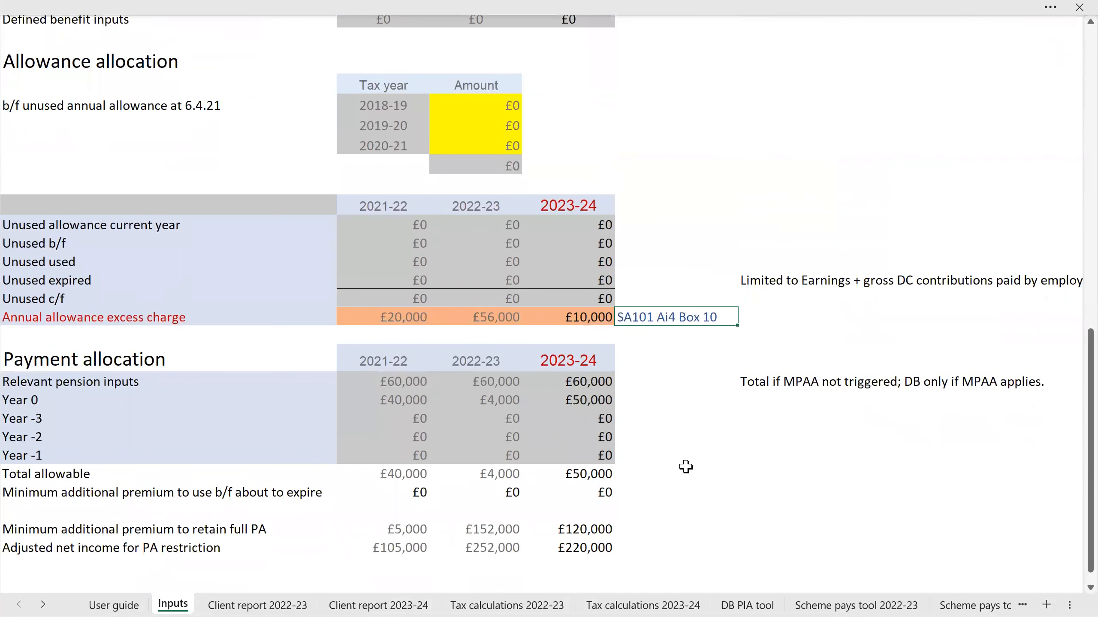
scroll(689, 467, "down", 2)
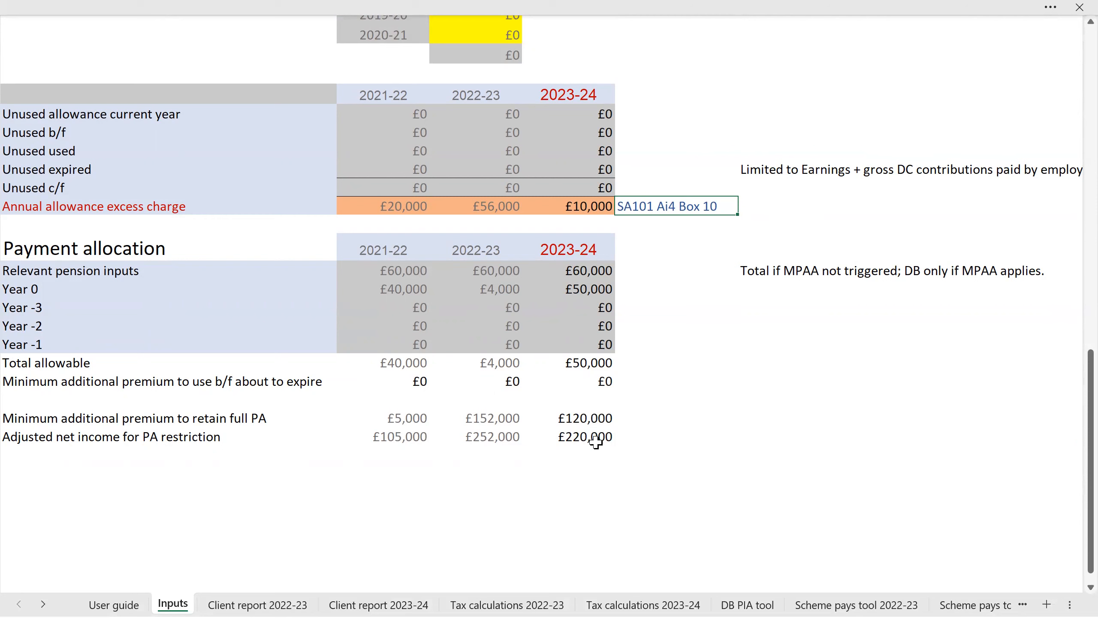
scroll(597, 450, "down", 1)
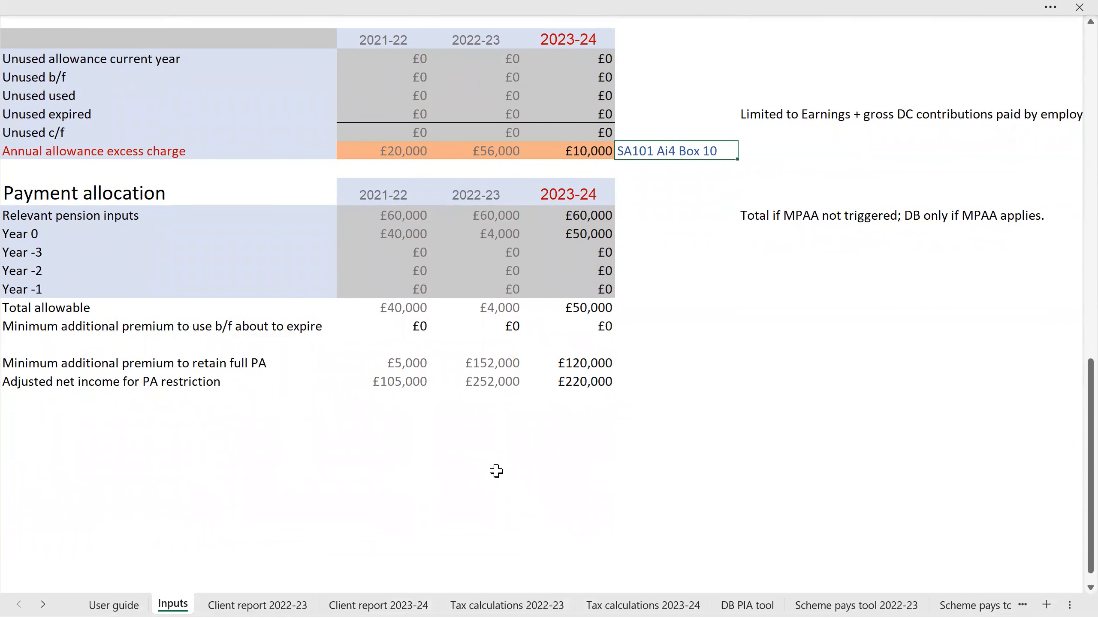
Step: Set the 2022-23 gross DC contributions paid net to £0
scroll(505, 491, "up", 8)
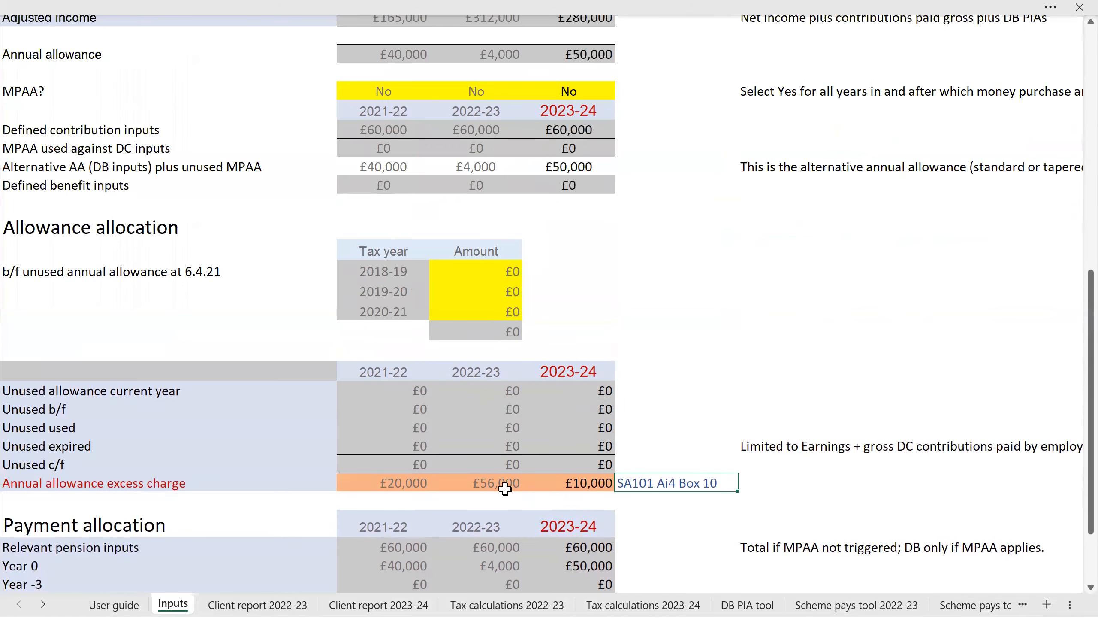
scroll(505, 487, "up", 1)
scroll(511, 490, "up", 7)
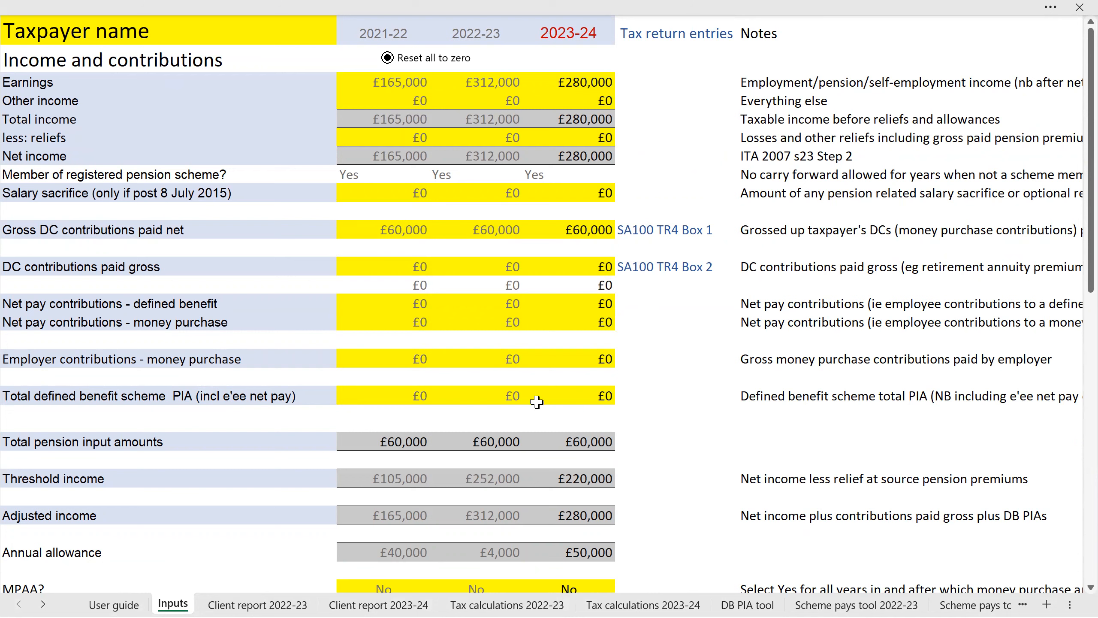
left_click(507, 400)
left_click(489, 233)
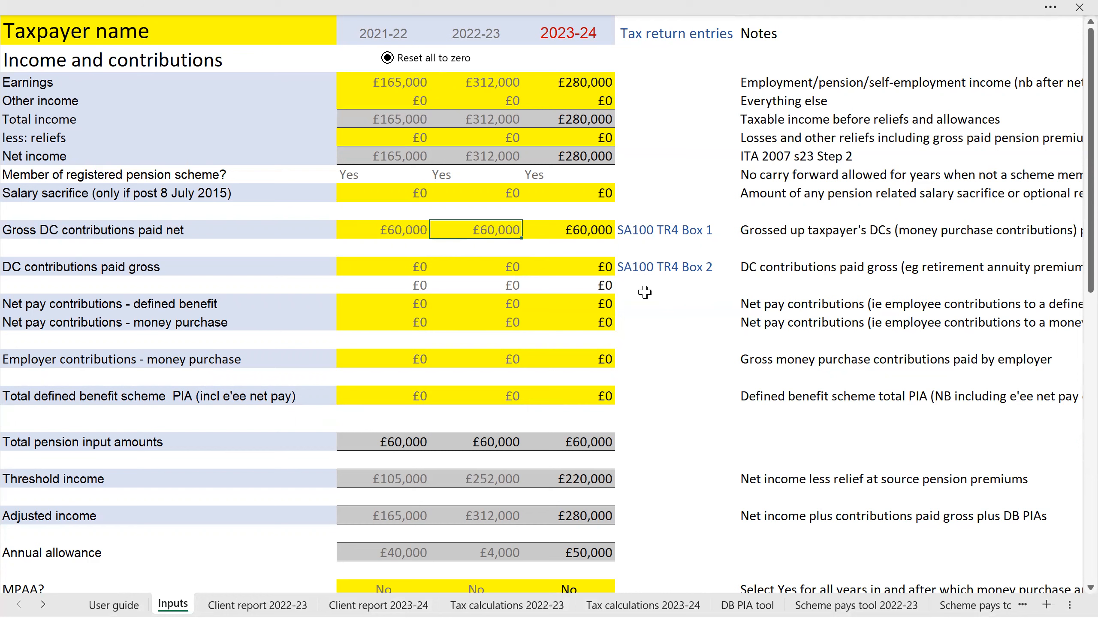
key("Delete")
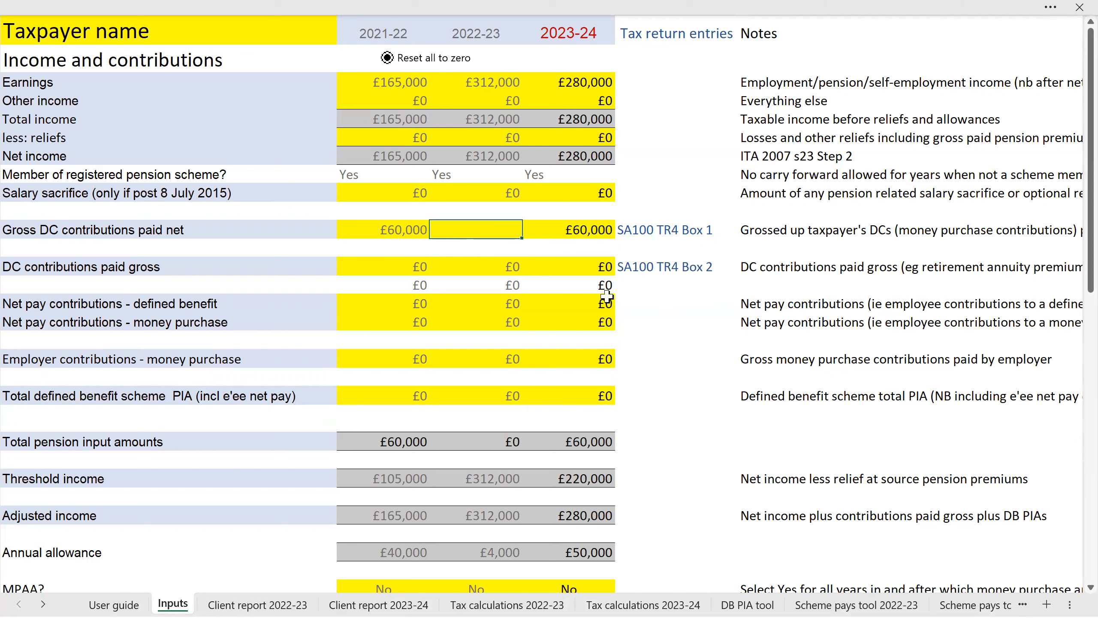
type("0")
key("Return")
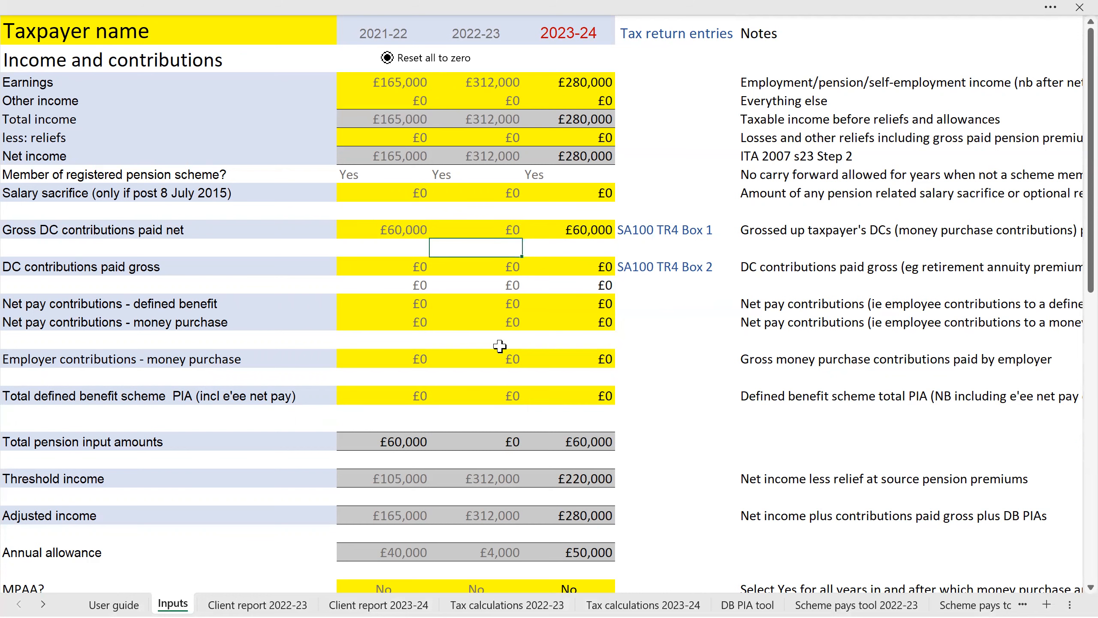
Step: Set the 2022-23 total defined benefit scheme PIA to £47,500
left_click(473, 401)
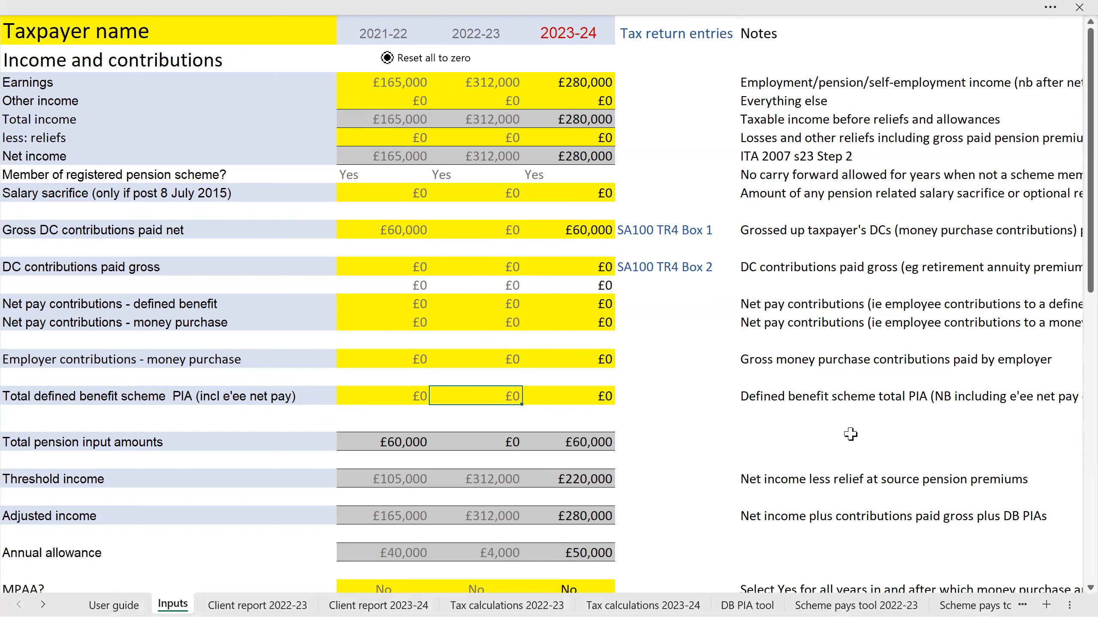
type("47500")
key("Return")
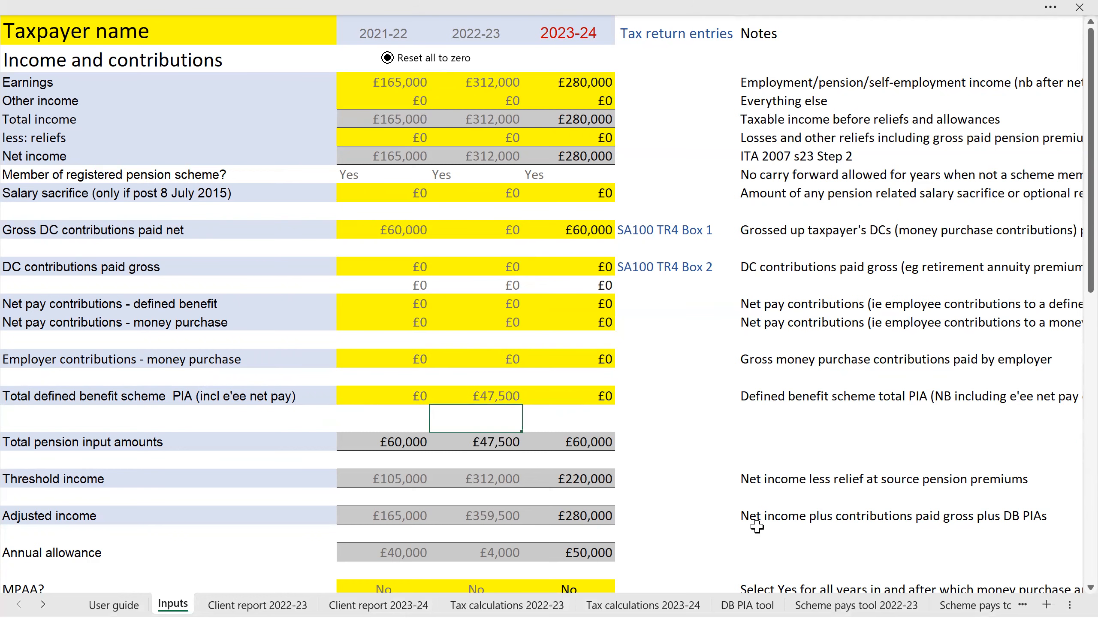
Step: Check the 2022-23 annual allowance, the annual allowance excess charge and the Payment allocation section
scroll(757, 521, "down", 1)
left_click(506, 499)
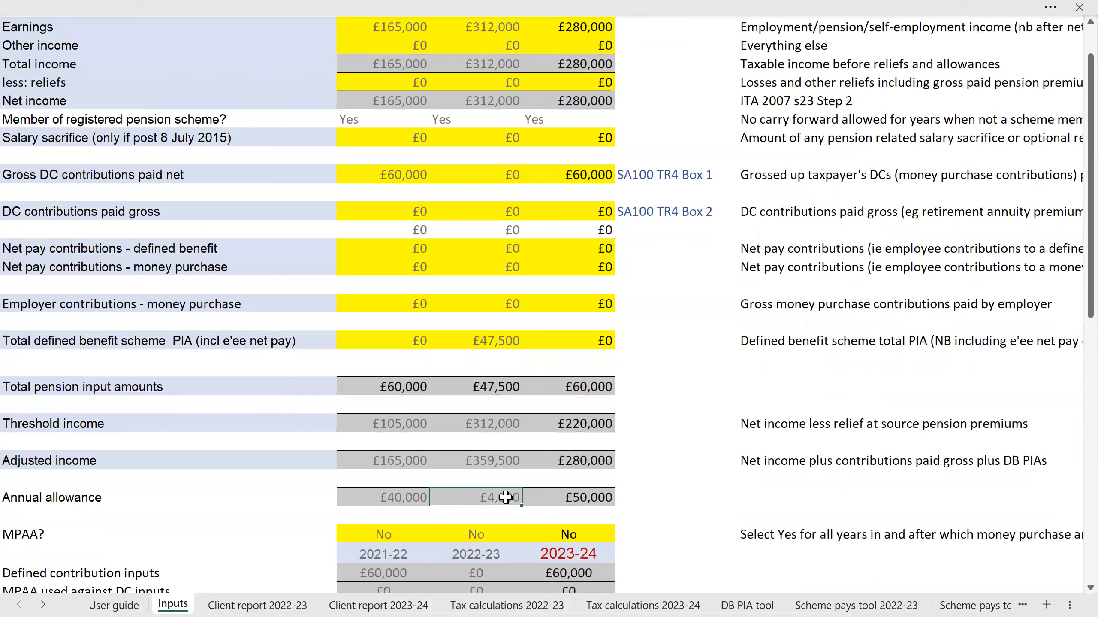
scroll(498, 507, "down", 6)
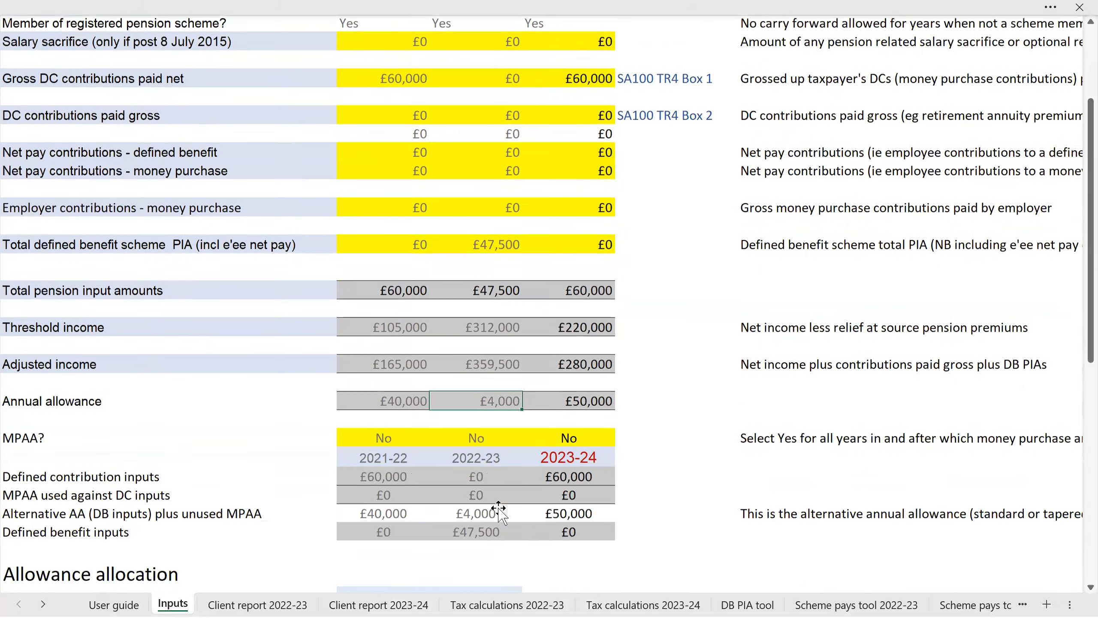
scroll(489, 505, "down", 1)
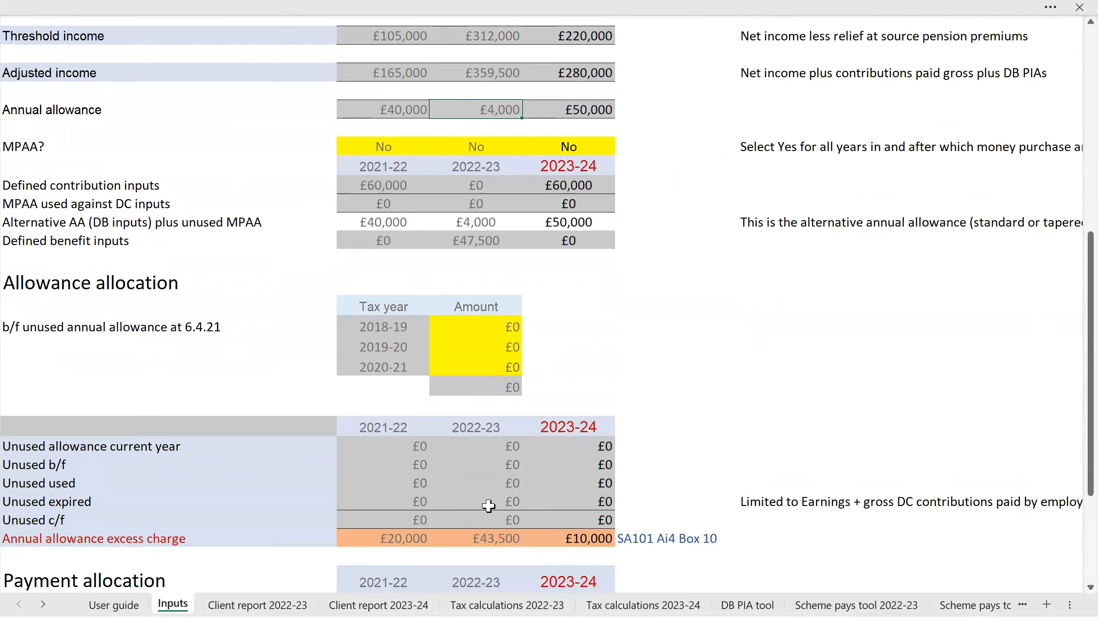
left_click(503, 539)
scroll(771, 562, "down", 5)
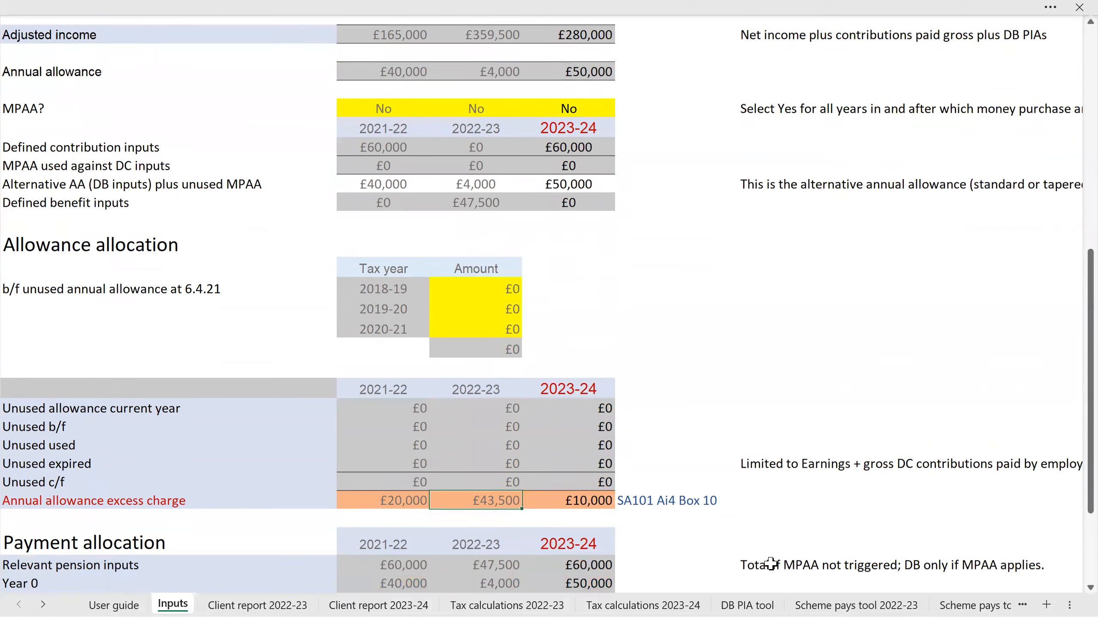
scroll(767, 554, "down", 1)
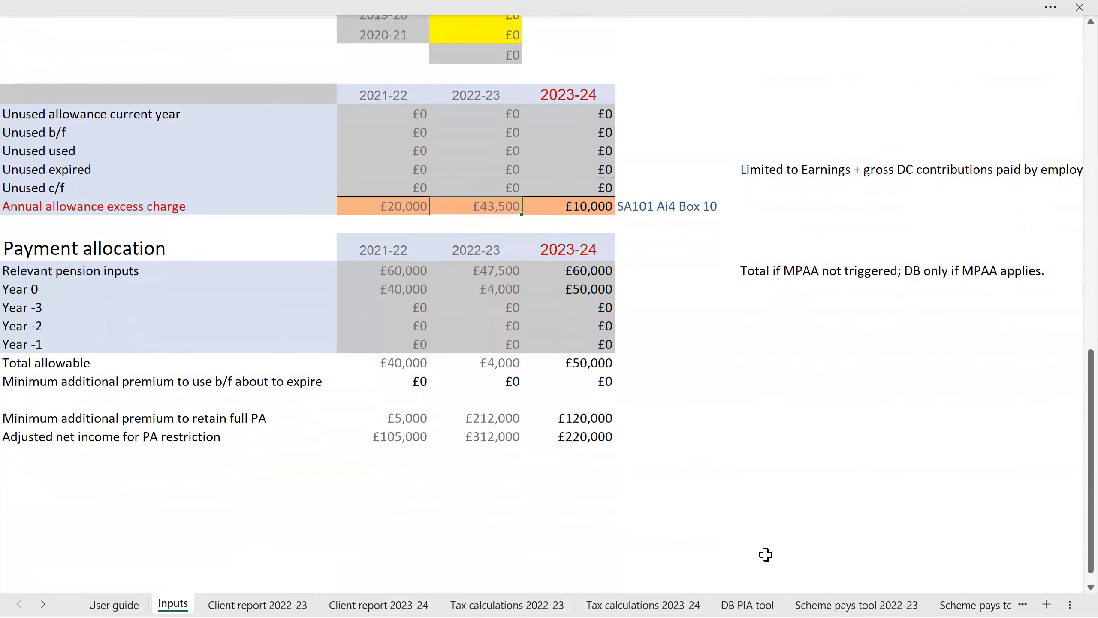
Step: Review the client reports and tax calculations for 2022-23 and 2023-24
left_click(257, 604)
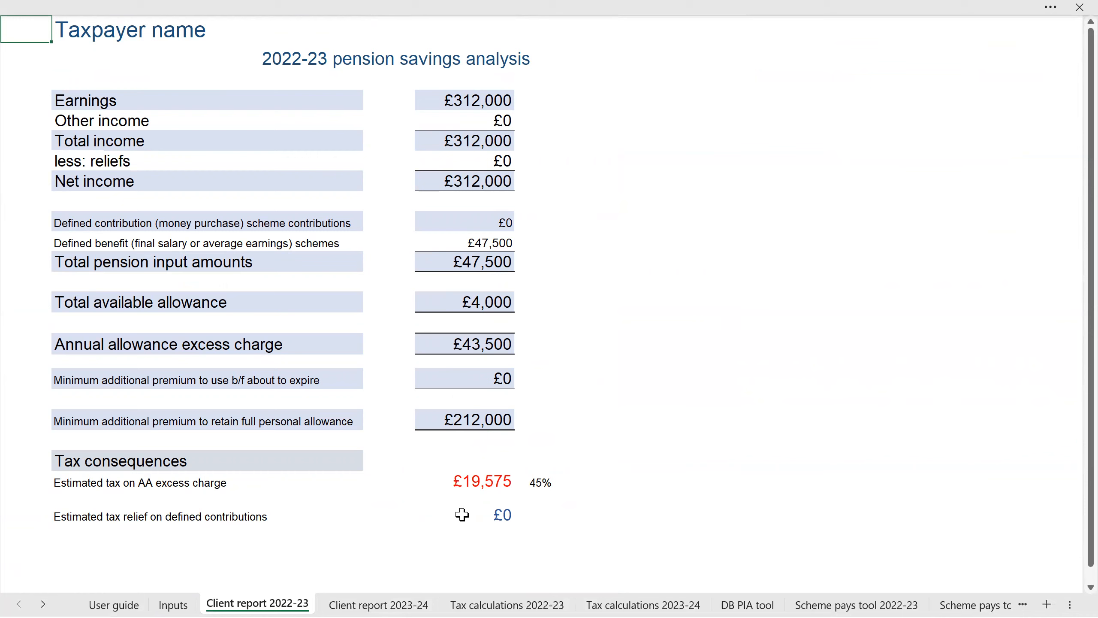
left_click(366, 601)
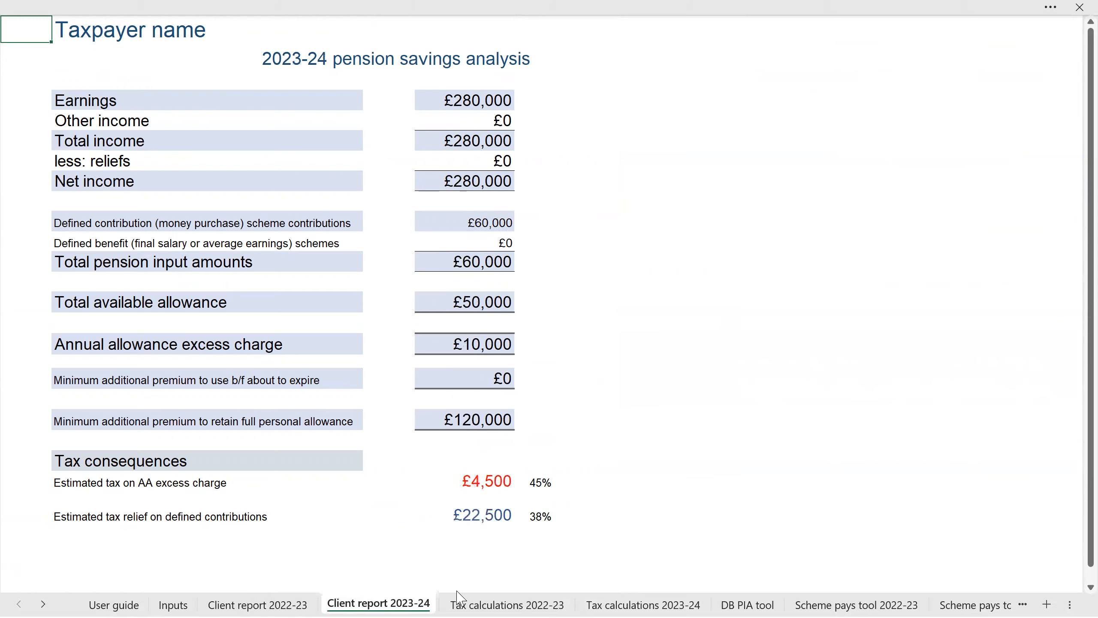
left_click(516, 598)
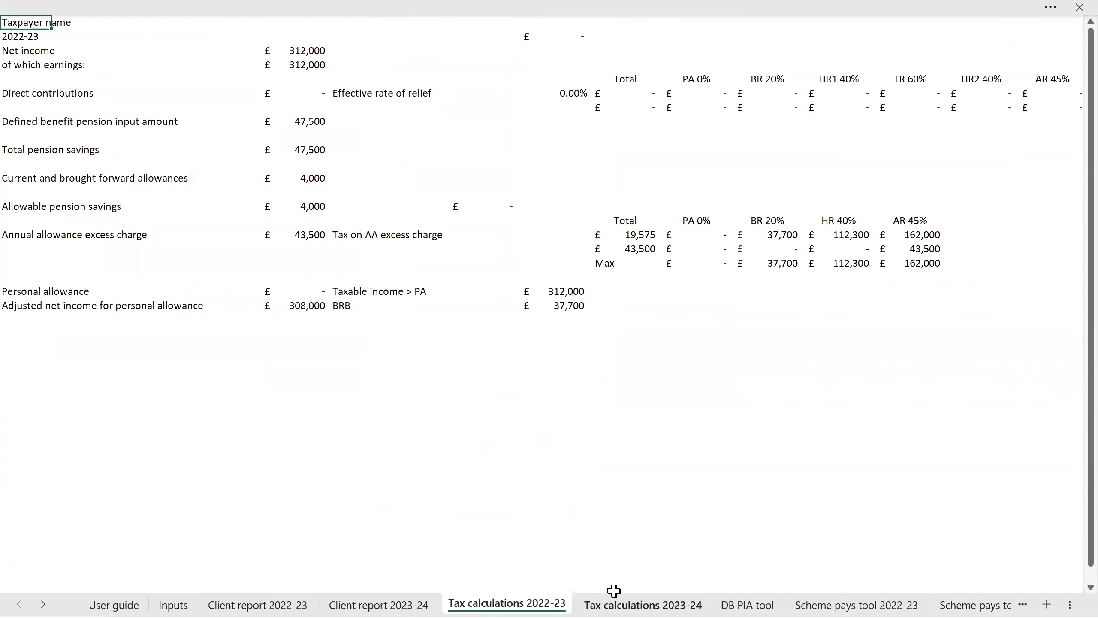
left_click(615, 596)
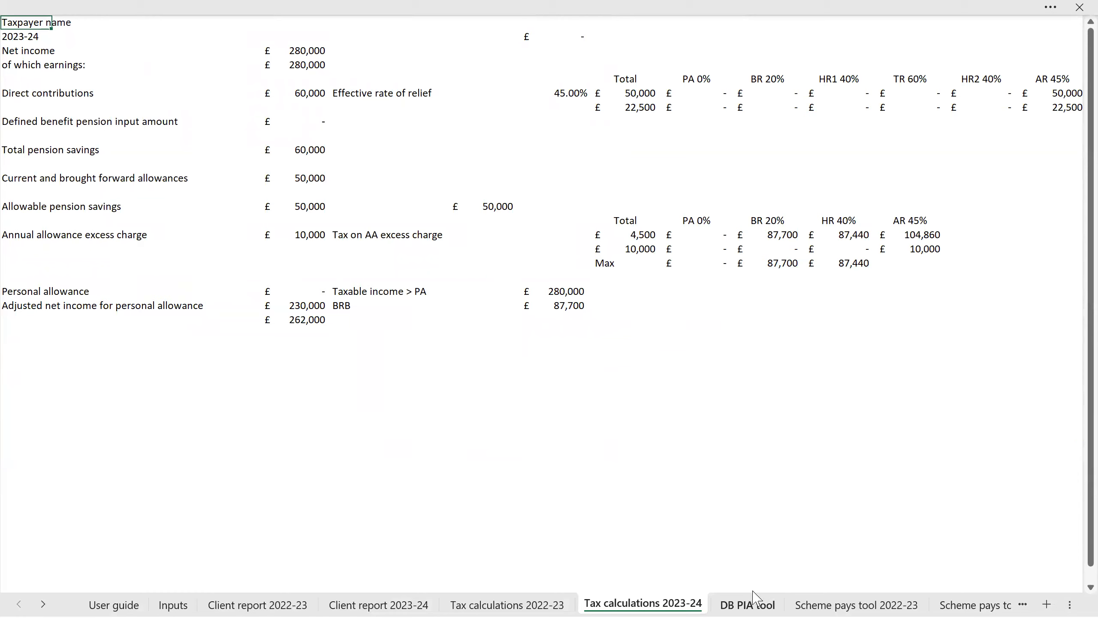
Step: Compare the relevant scheme's pension input amount in the 2022-23 scheme pays tool with the 2022-23 figures on the Inputs sheet
left_click(826, 598)
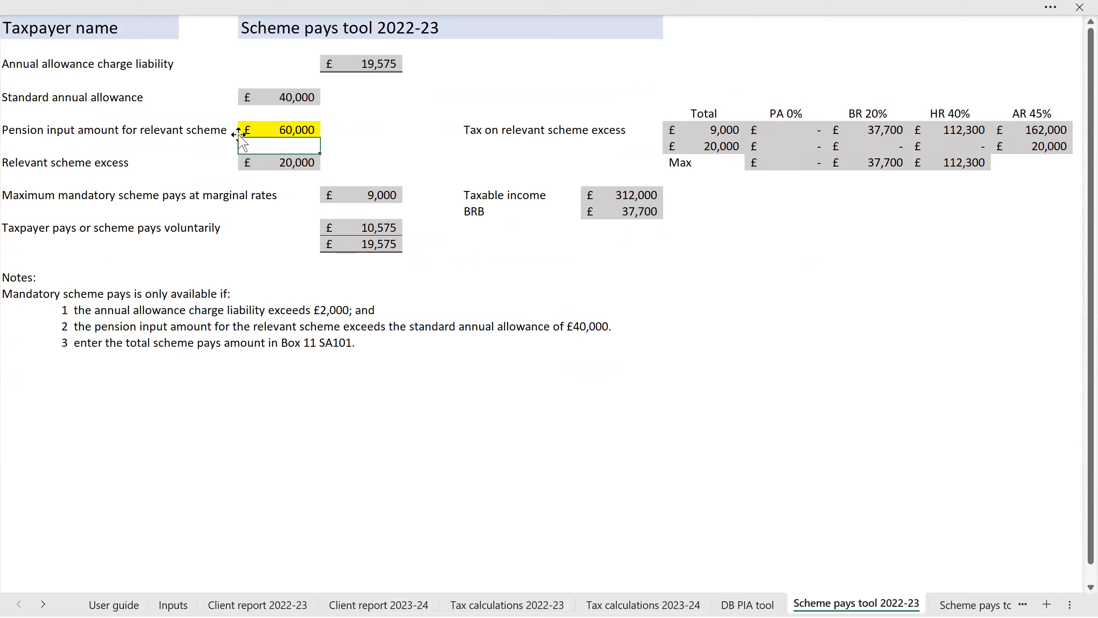
left_click(292, 129)
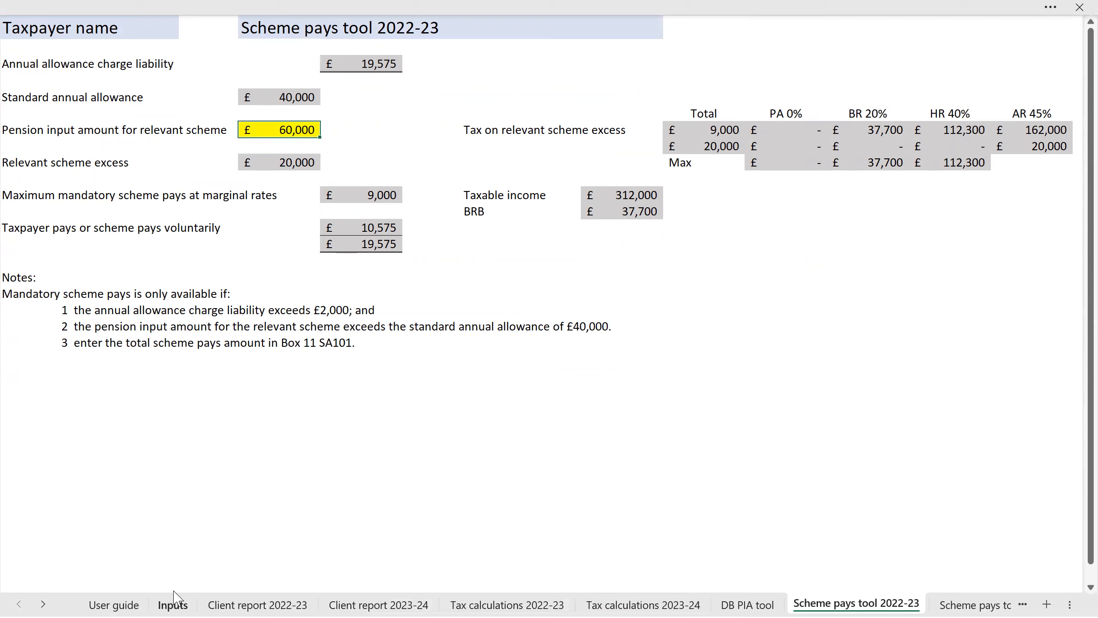
left_click(173, 604)
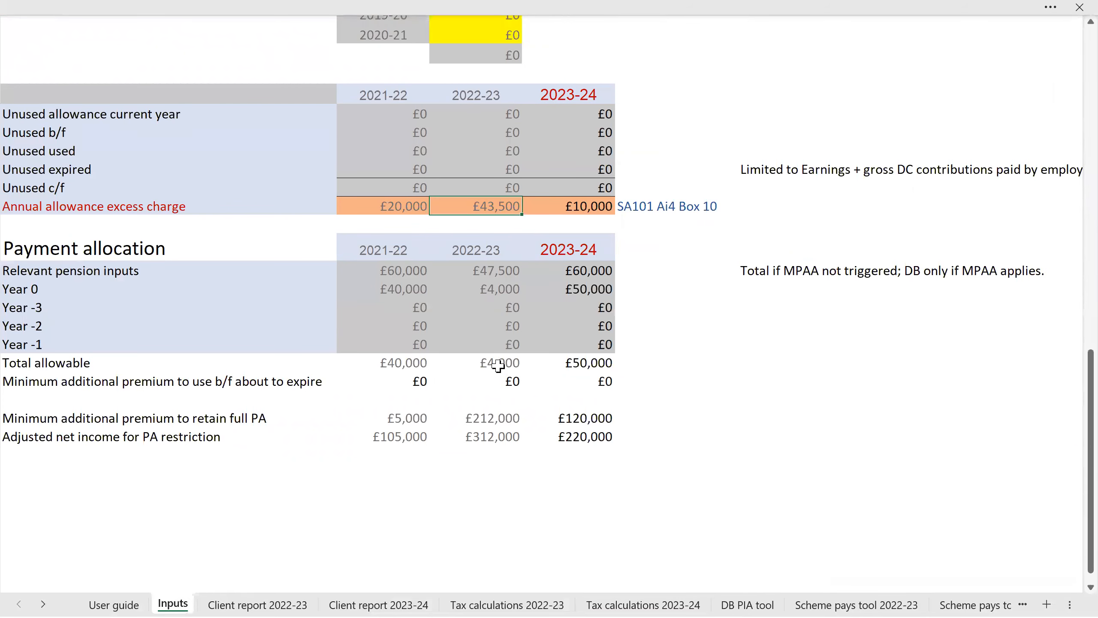
scroll(498, 365, "up", 1)
scroll(501, 364, "up", 5)
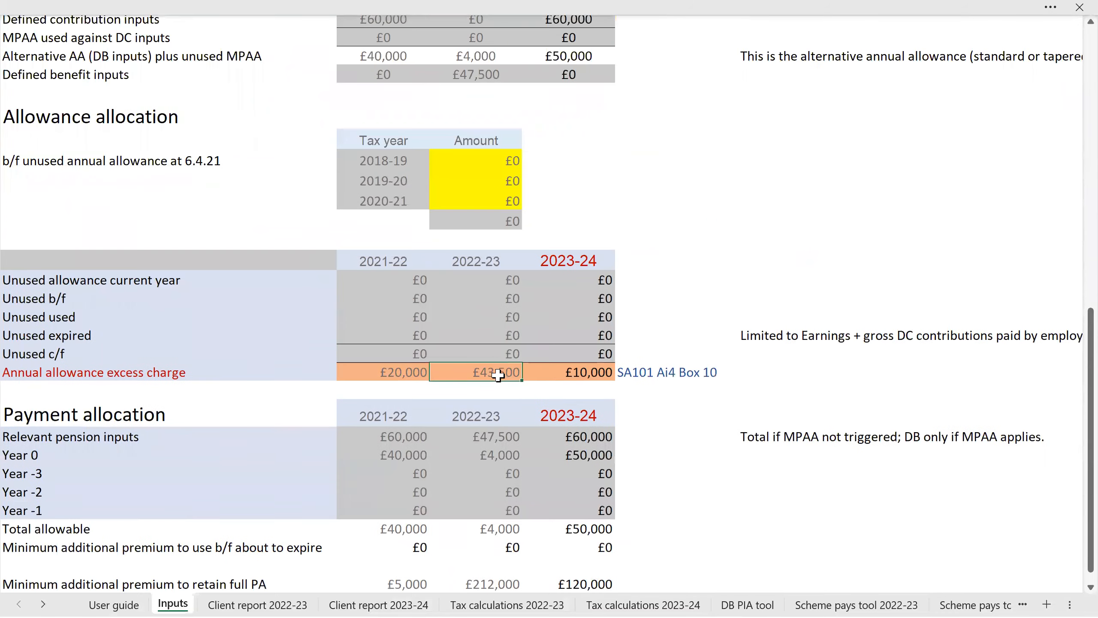
scroll(485, 304, "up", 2)
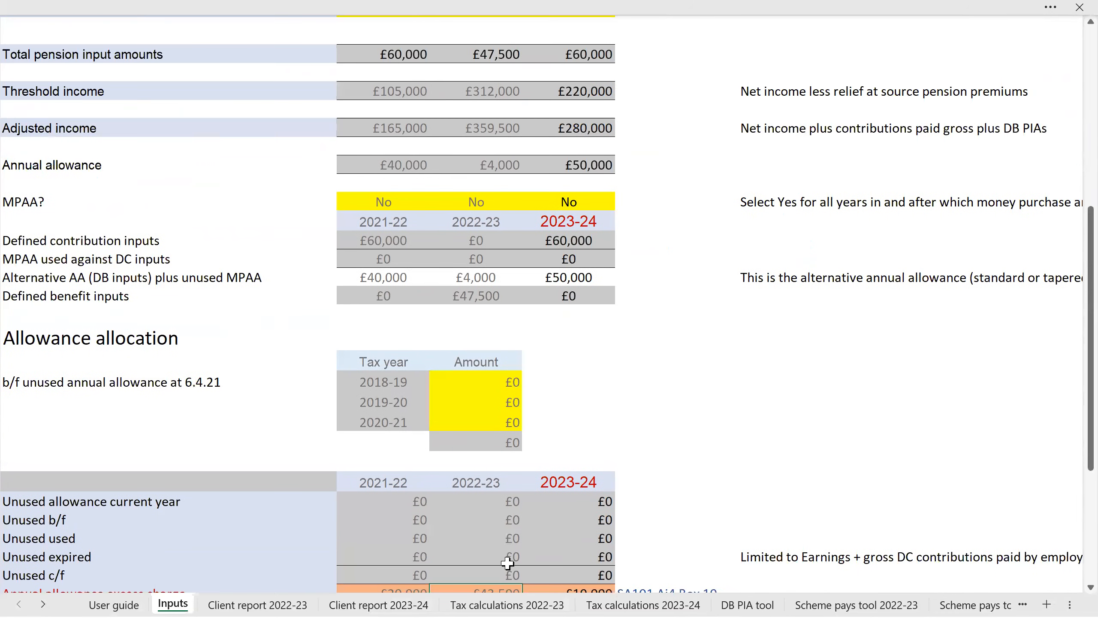
scroll(596, 599, "down", 4)
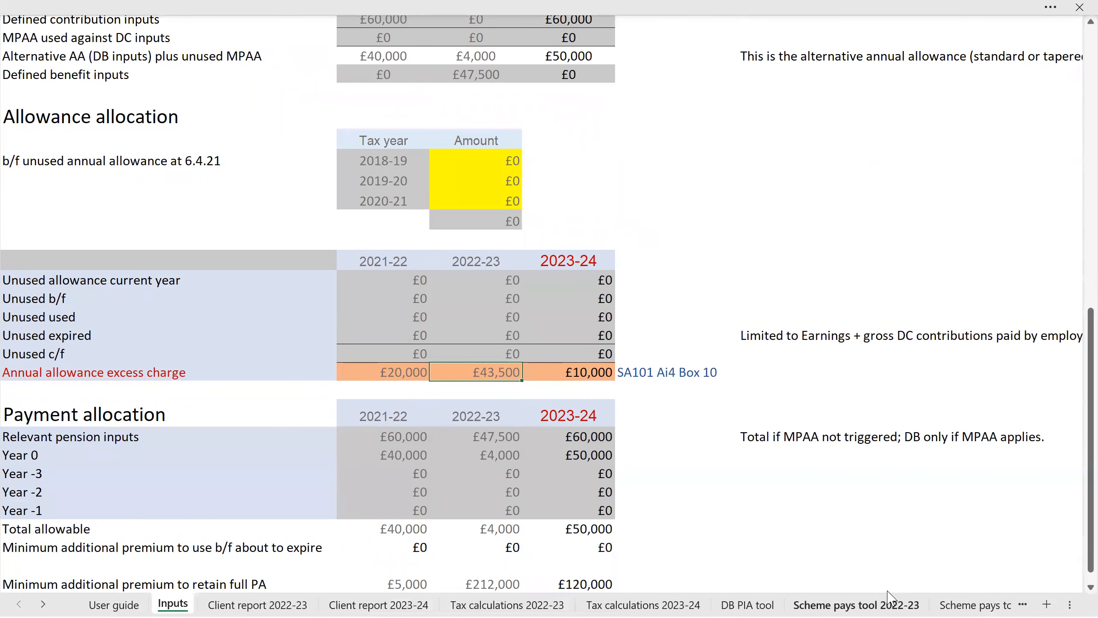
Step: Set the relevant scheme's pension input amount to £47,500 in the 2022-23 scheme pays tool and check the maximum mandatory scheme pays
left_click(894, 603)
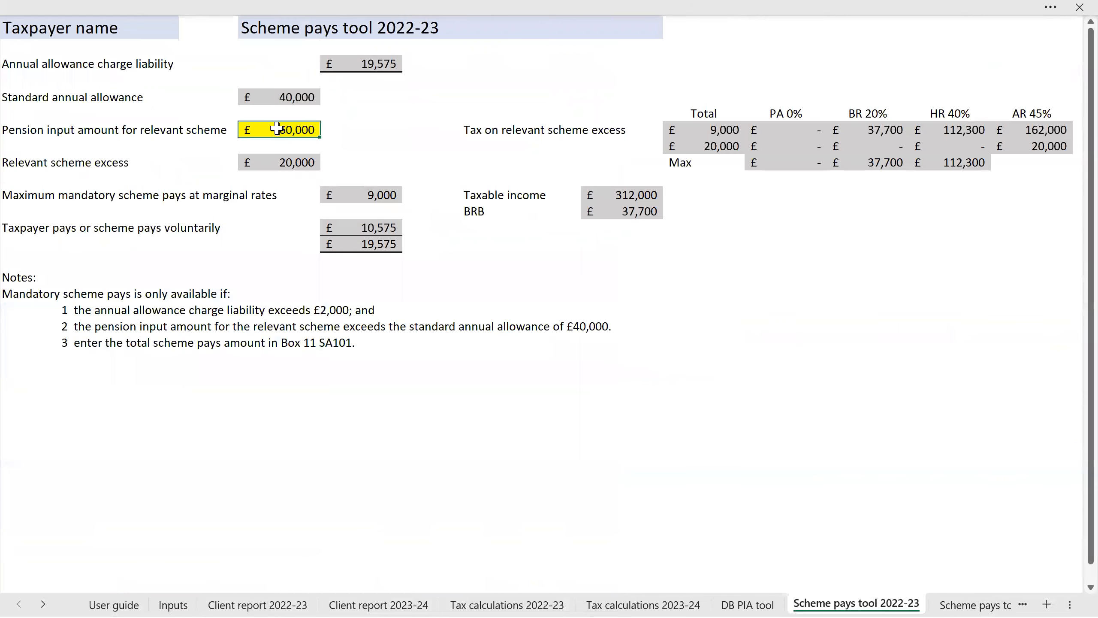
type("47500")
key("Return")
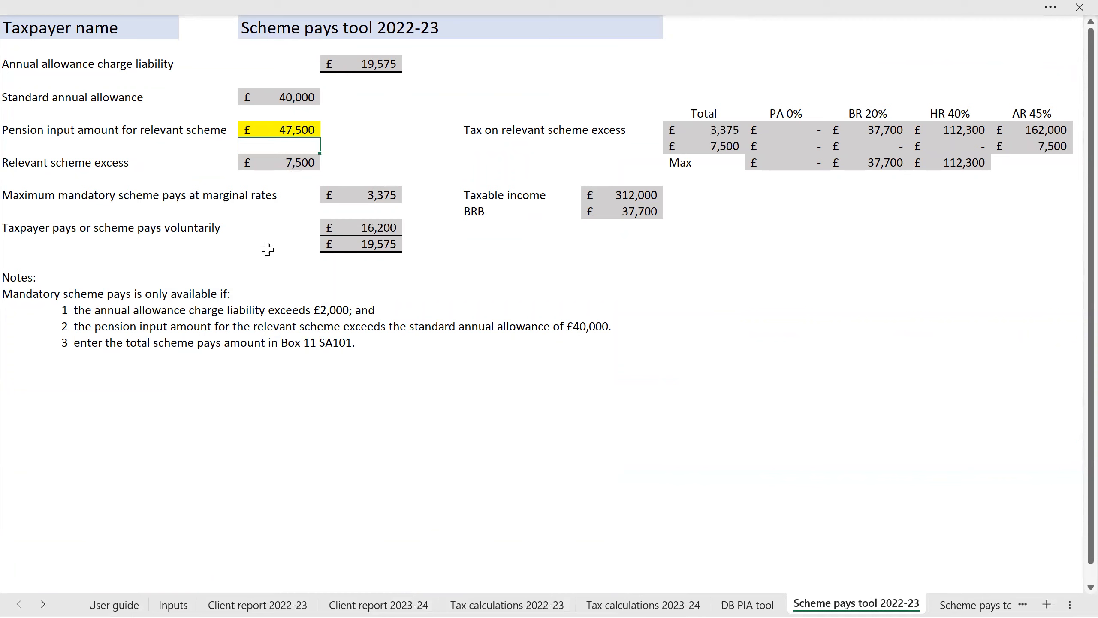
left_click(362, 191)
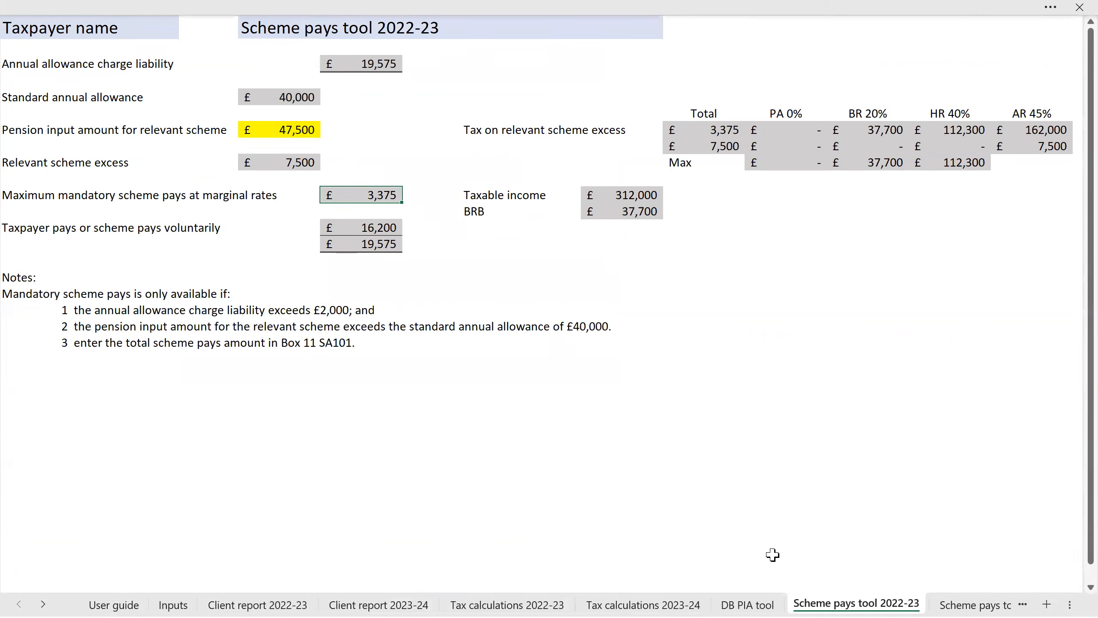
Step: Set the pensionable pay rise to £12,000 in the DB PIA tool and check the total PIA
left_click(751, 602)
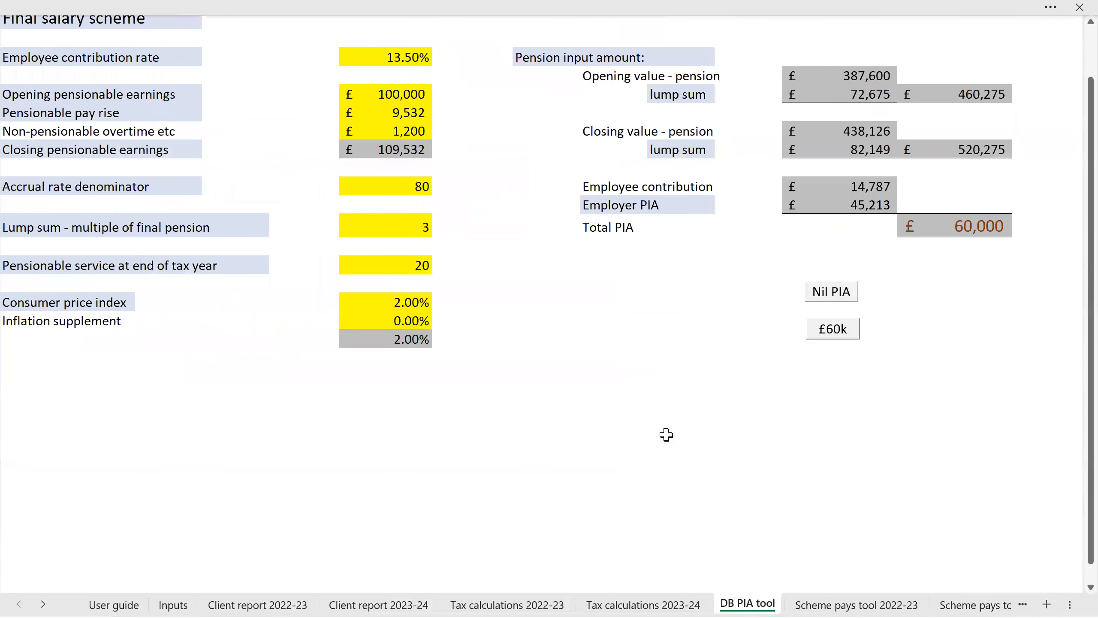
scroll(666, 434, "up", 1)
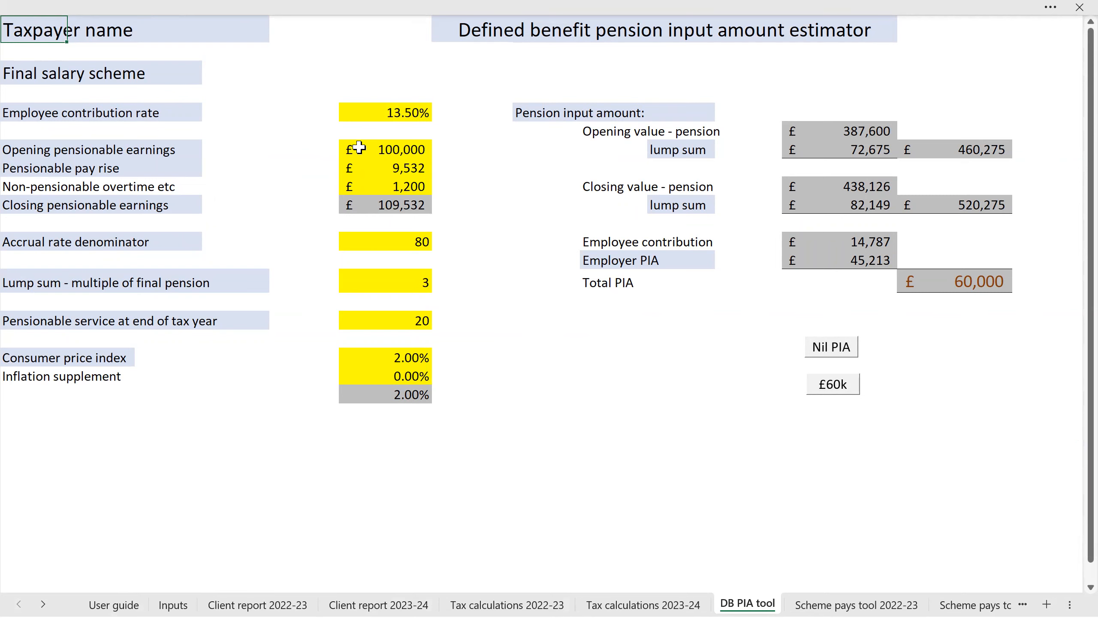
left_click(385, 170)
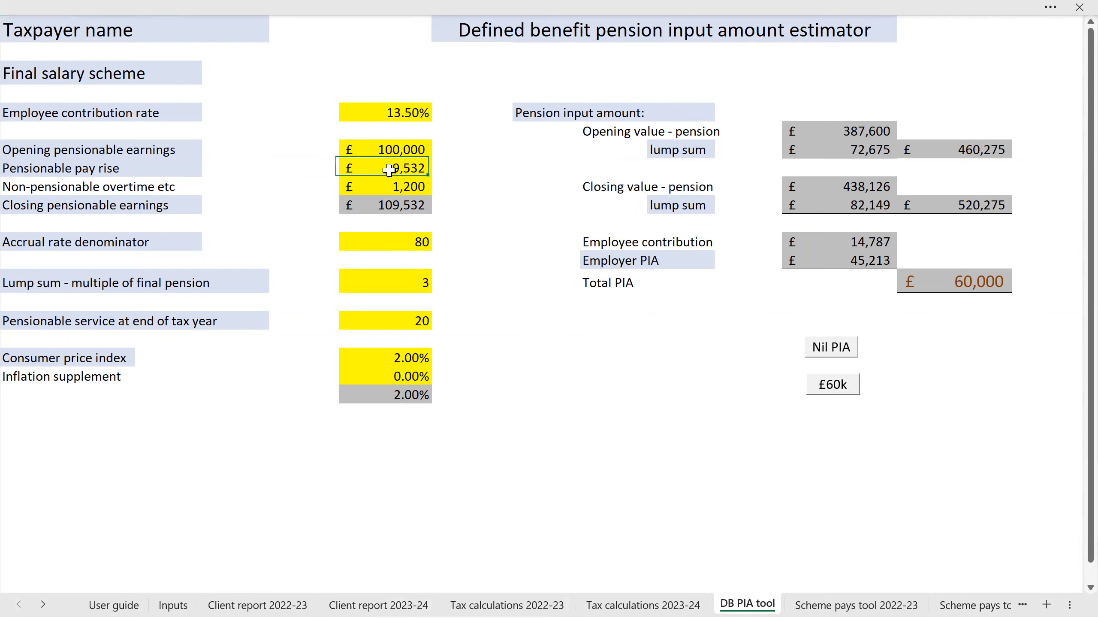
type("12000")
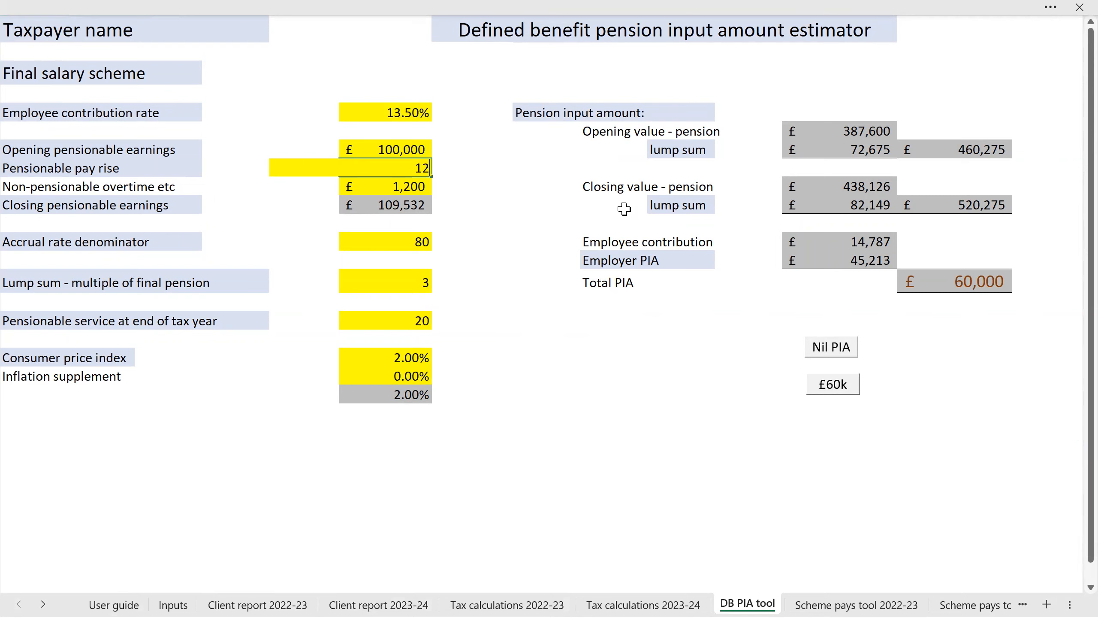
left_click(483, 218)
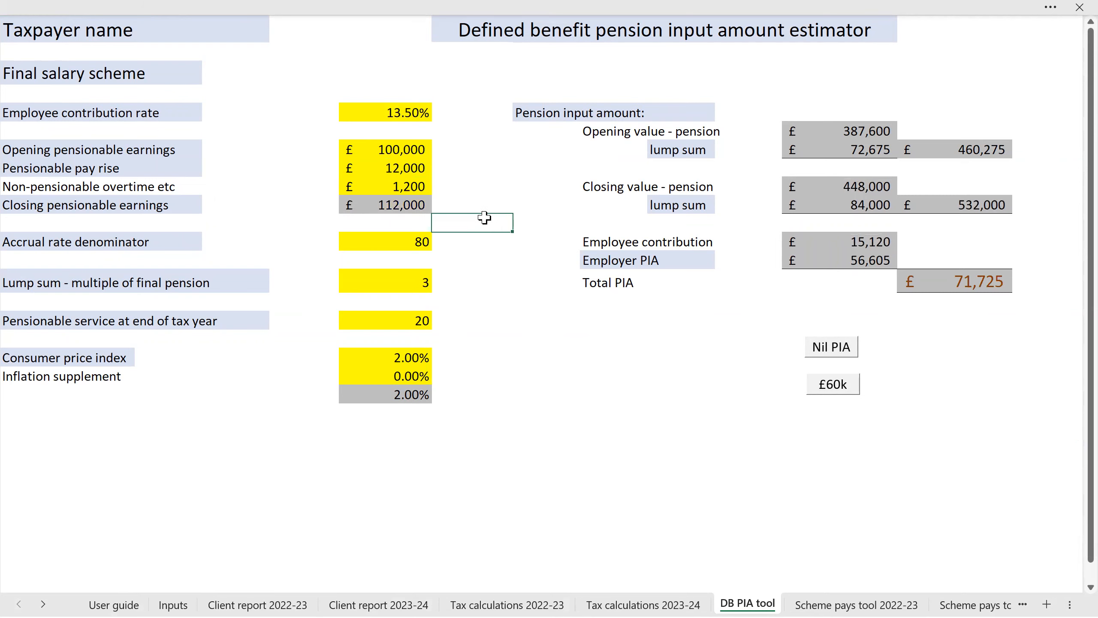
left_click(960, 283)
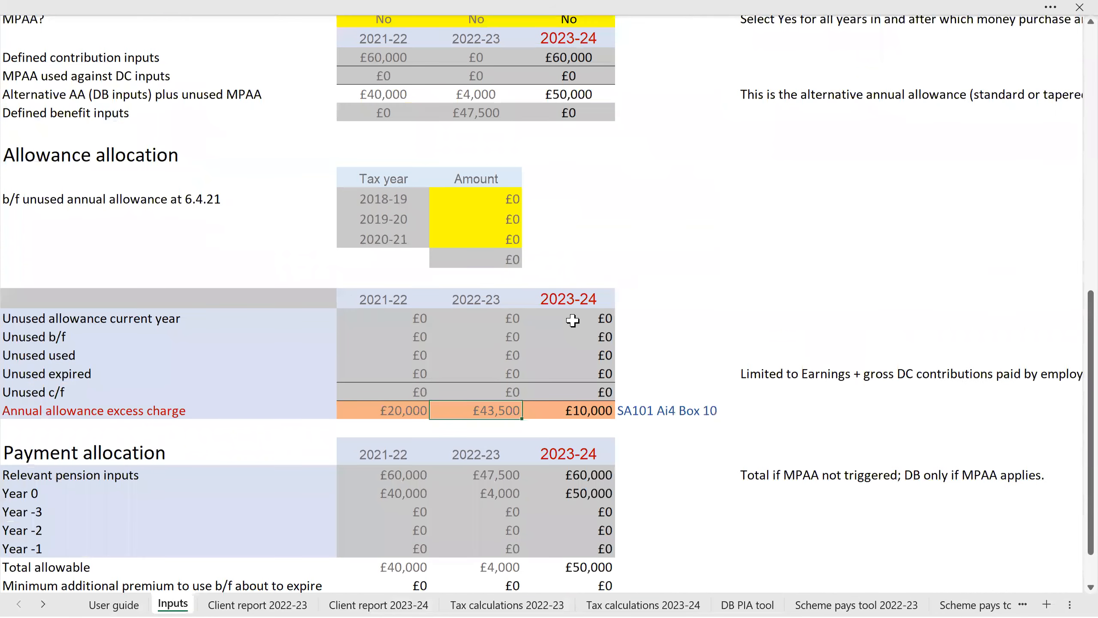
Step: Set the 2022-23 and 2023-24 earnings to £165,000 on the Inputs sheet
scroll(572, 320, "up", 5)
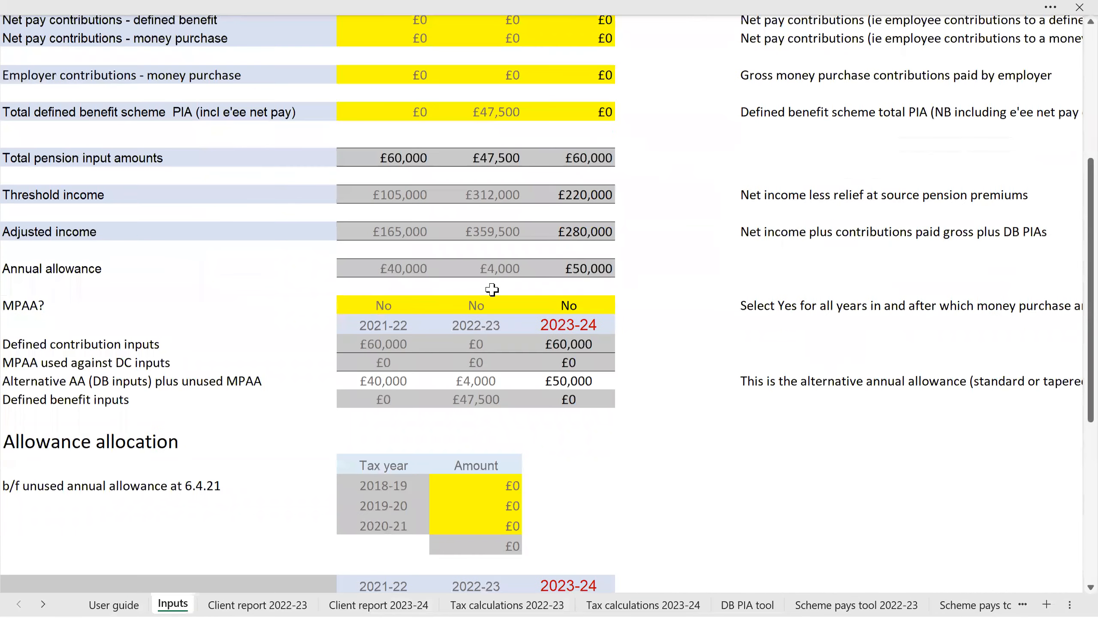
scroll(493, 296, "up", 5)
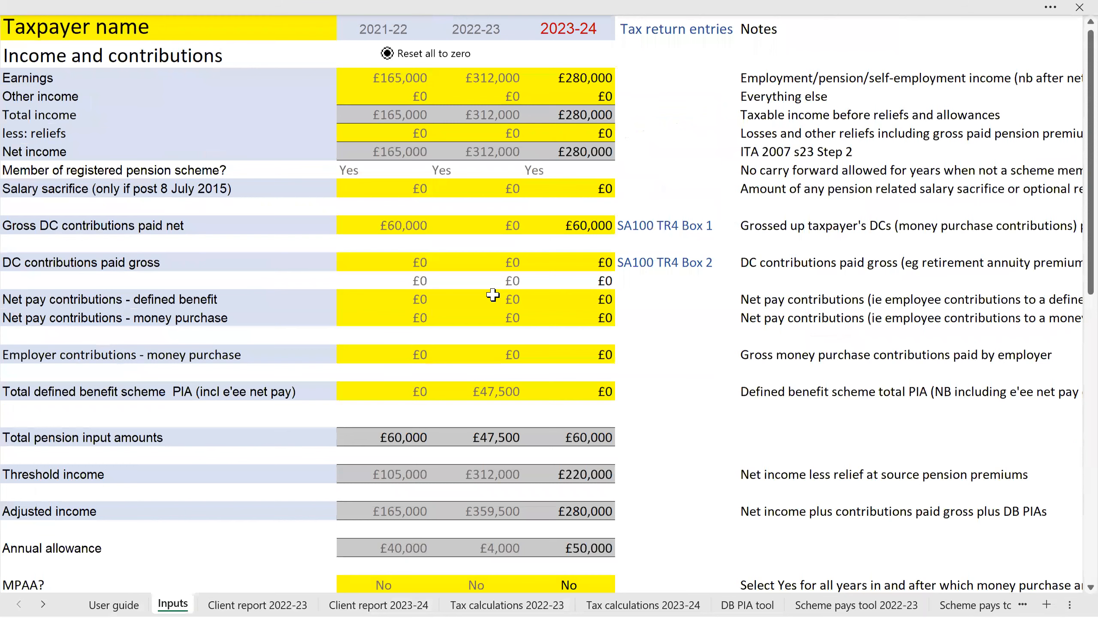
scroll(626, 286, "up", 1)
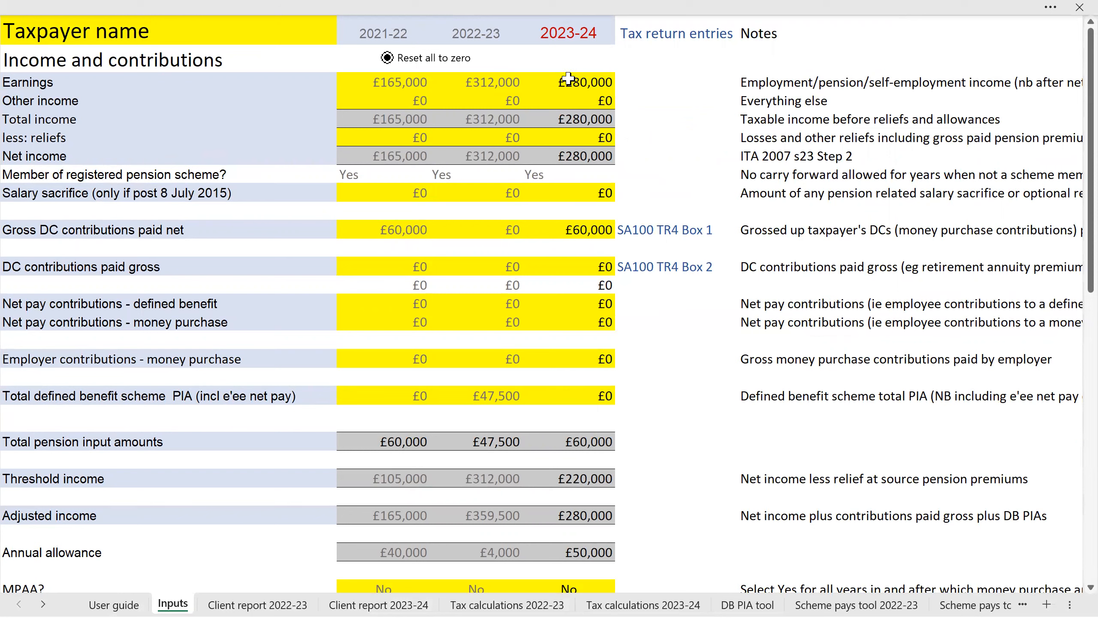
left_click(411, 85)
left_click(484, 85)
type("165,000")
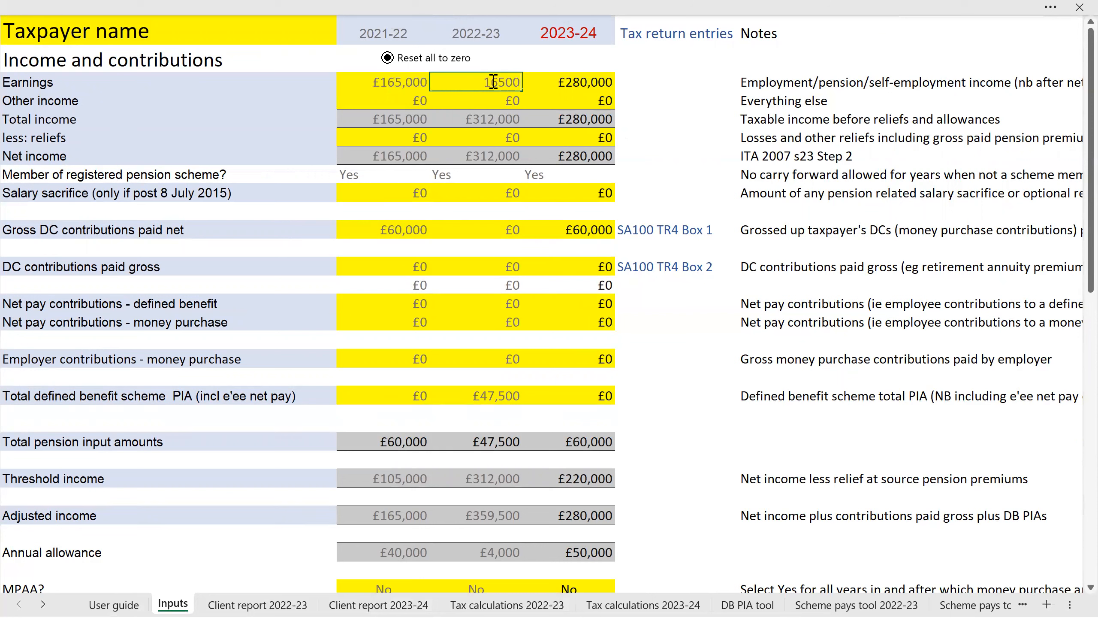
key("Tab")
type("165000")
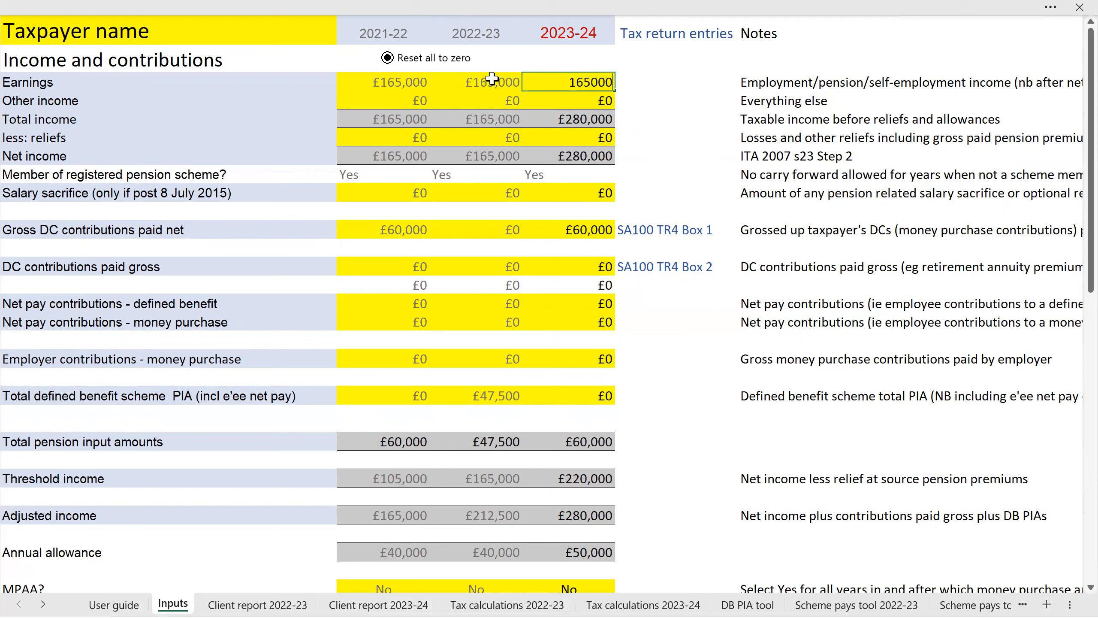
key("Return")
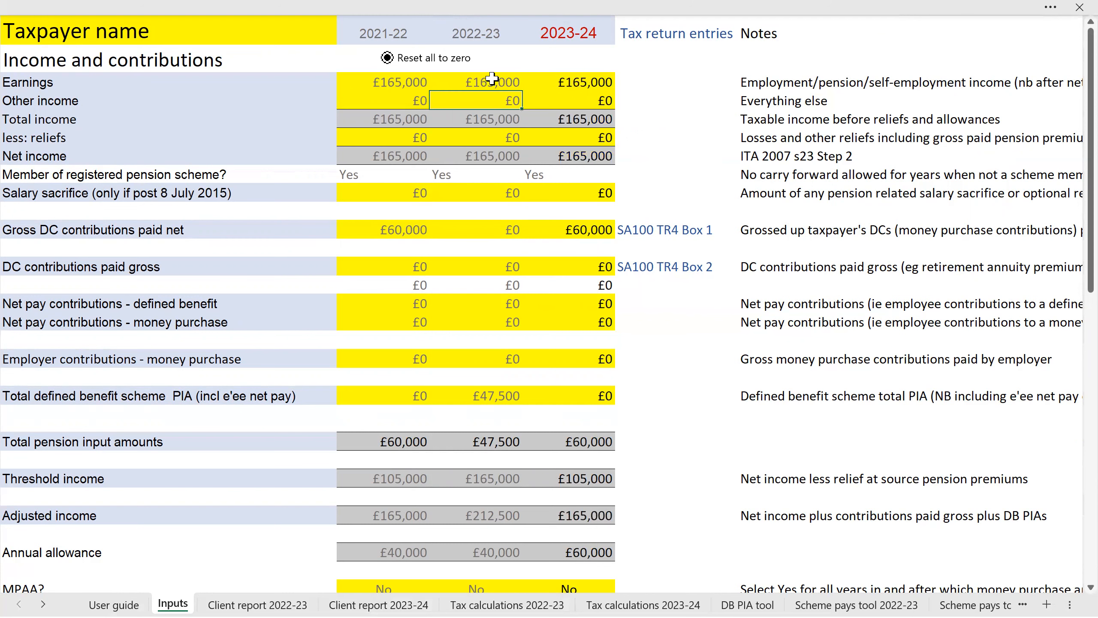
Step: Set the gross DC contributions paid net to £0 for 2021-22 and 2023-24
left_click(392, 223)
type("0")
key("Tab")
key("Tab")
key("Tab")
key("shift+Tab")
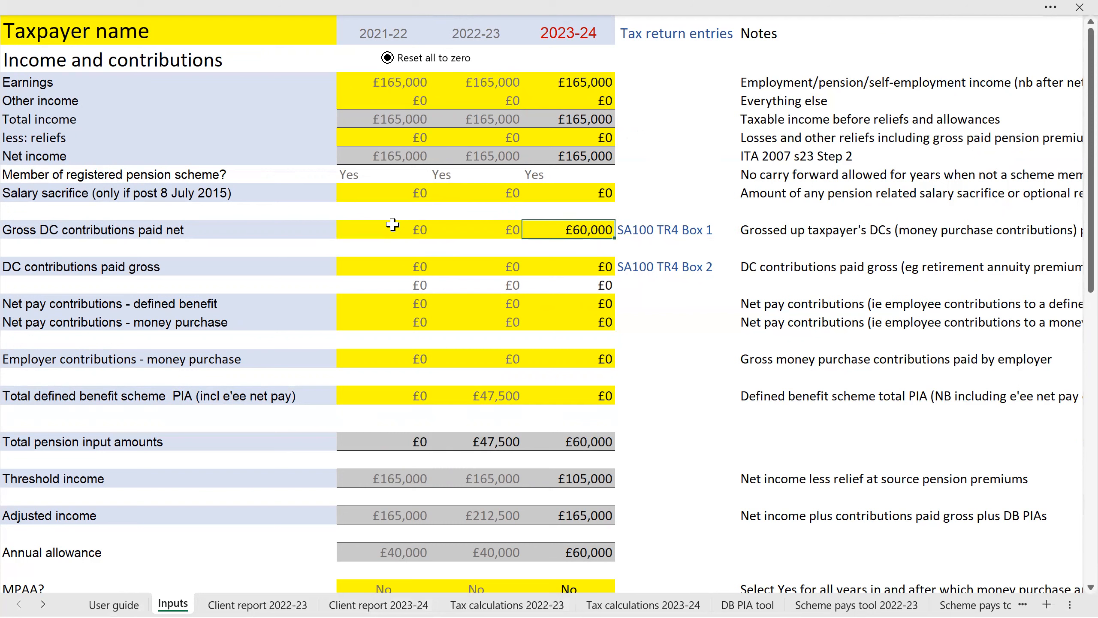
type("0")
Step: Set the 2022-23 total defined benefit scheme PIA to £0
left_click(512, 392)
type("0")
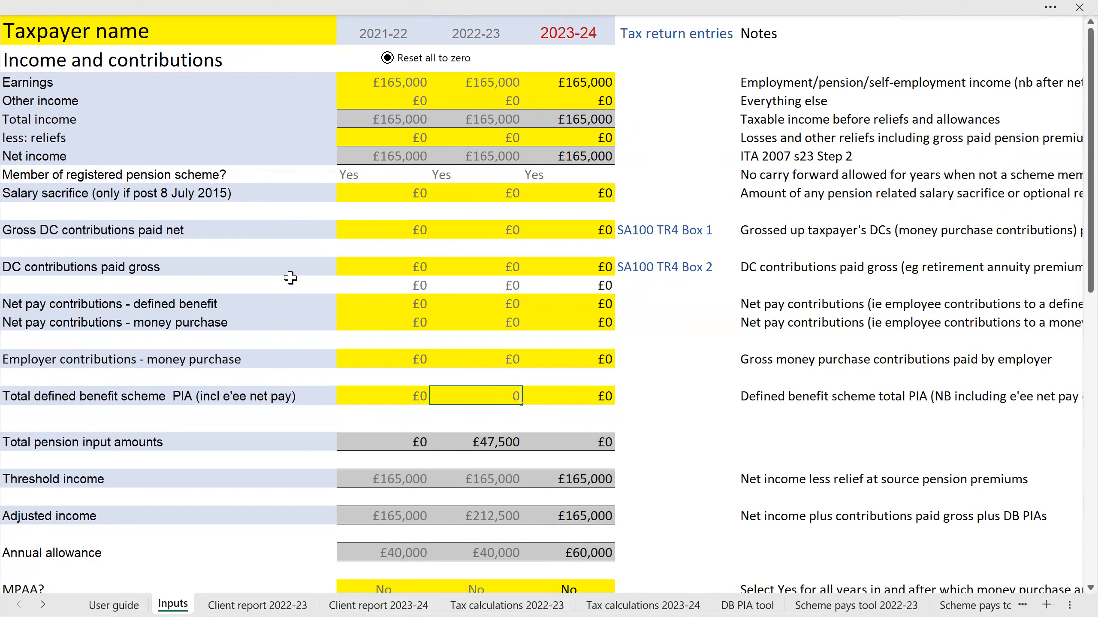
left_click(106, 359)
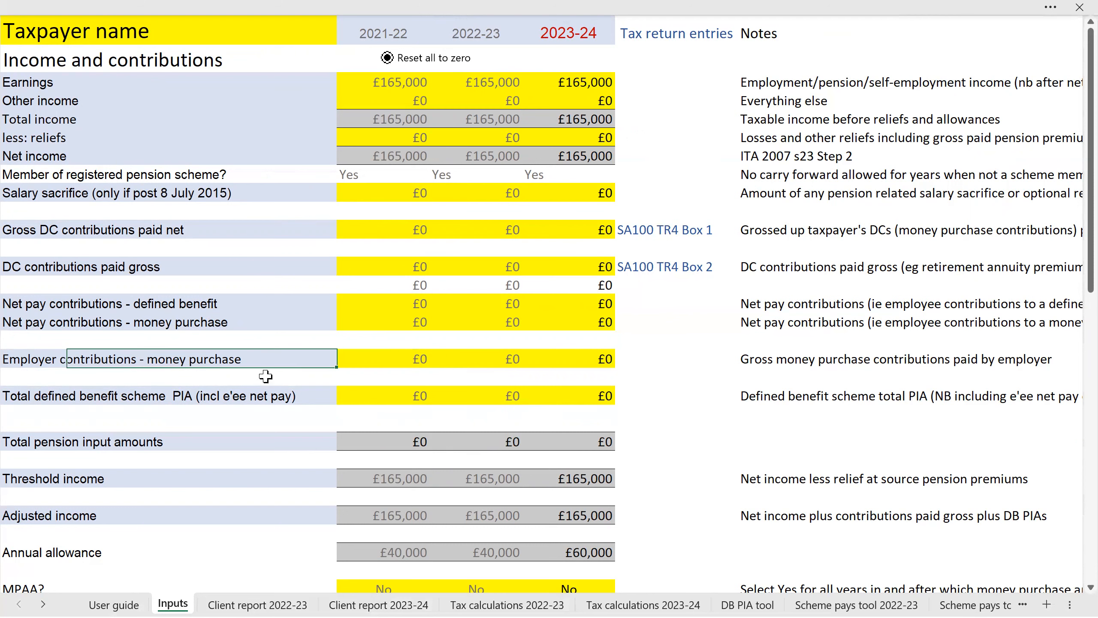
Step: Set employer money purchase contributions to £40,000 for 2021-22 and 2022-23 and £60,000 for 2023-24, and check the annual allowance excess charge
left_click(384, 359)
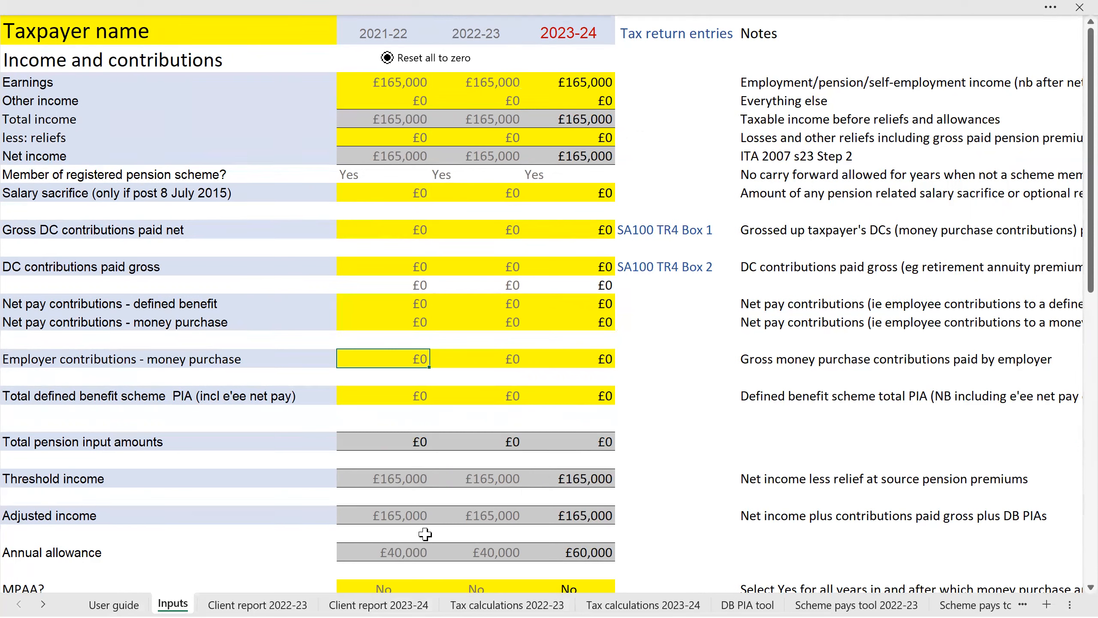
left_click(414, 552)
left_click(487, 546)
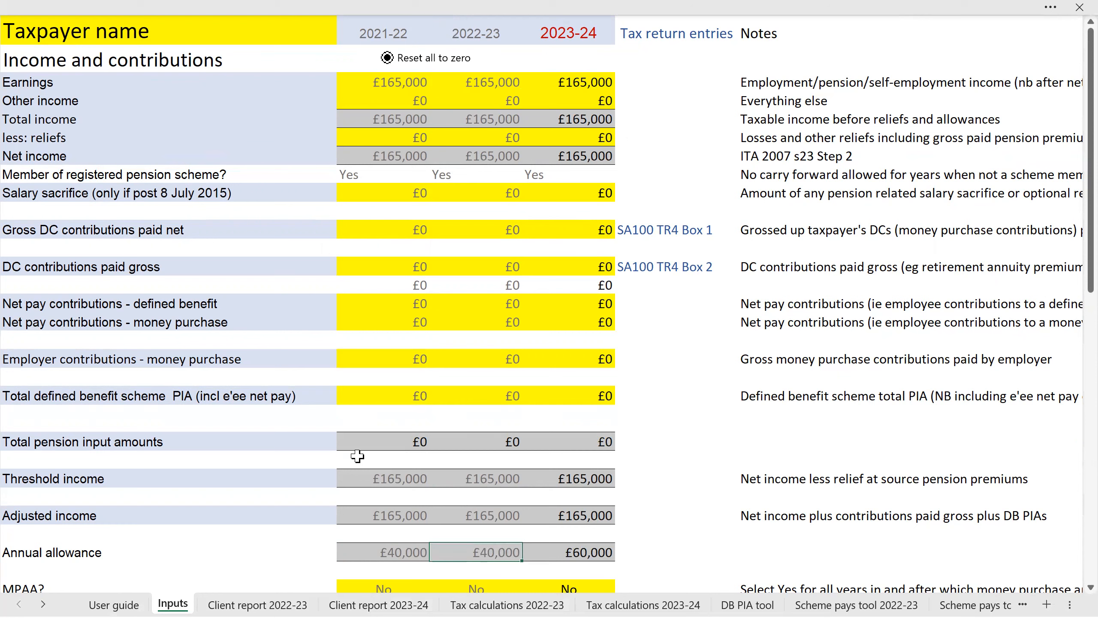
left_click(372, 362)
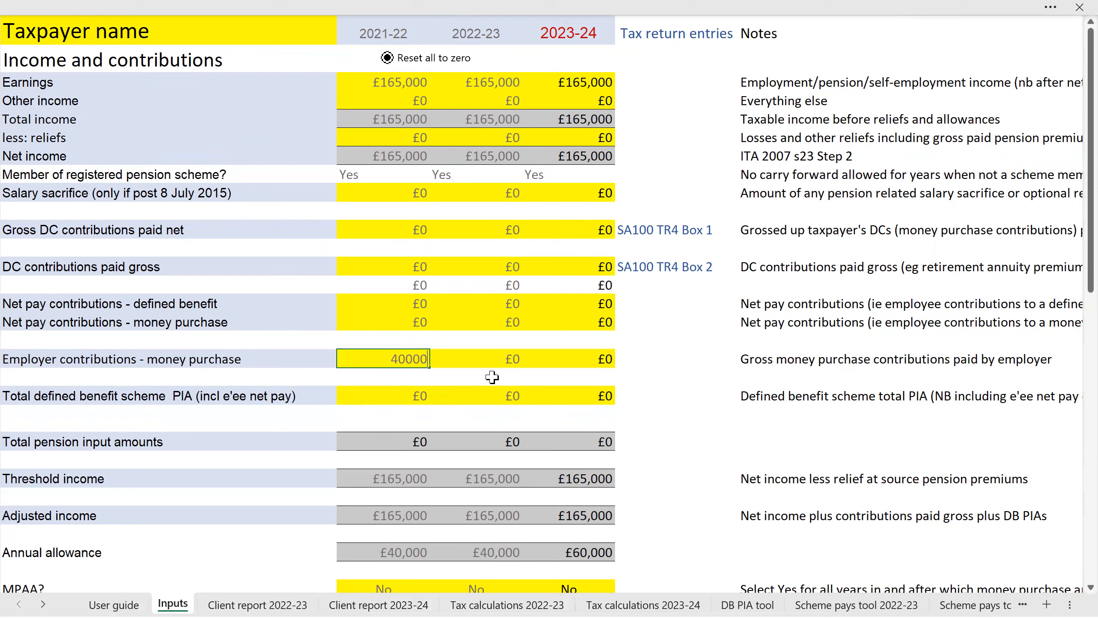
key("Tab")
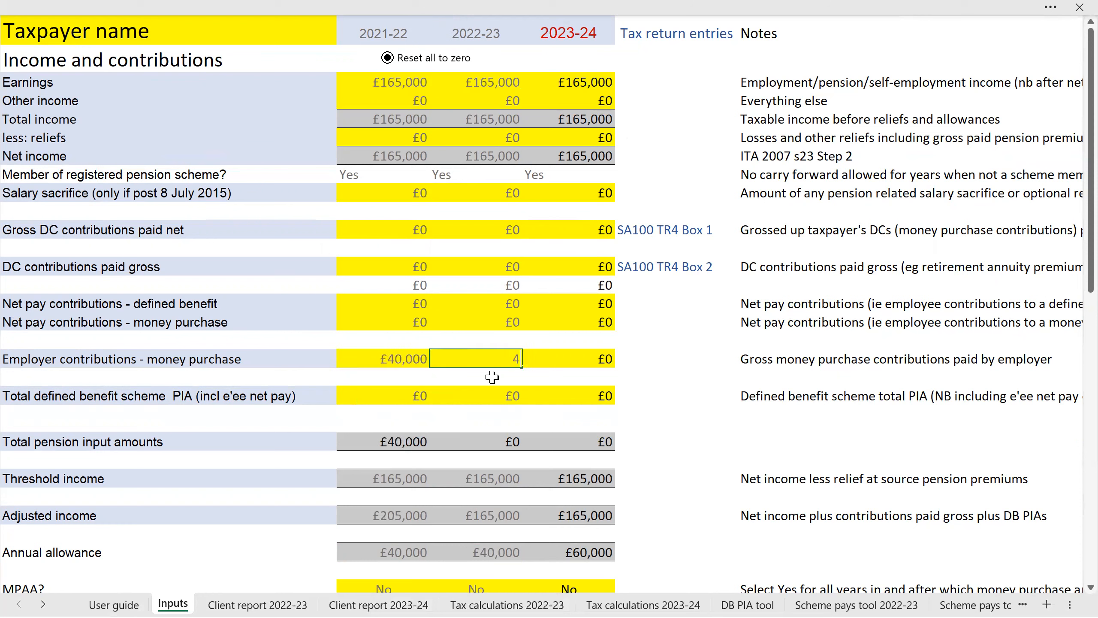
key("Tab")
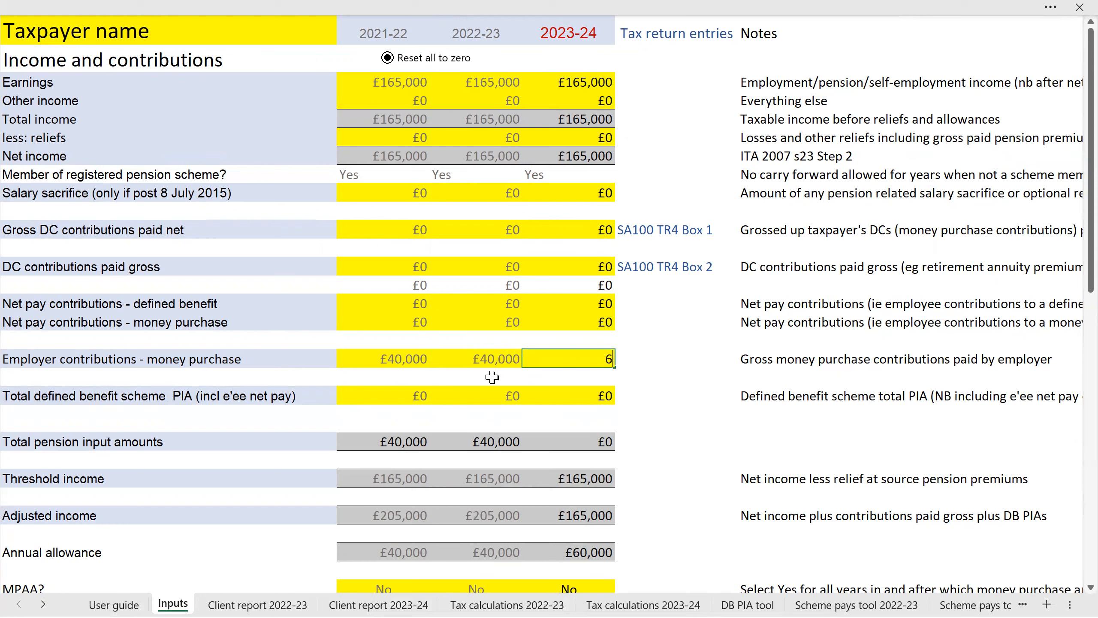
key("Return")
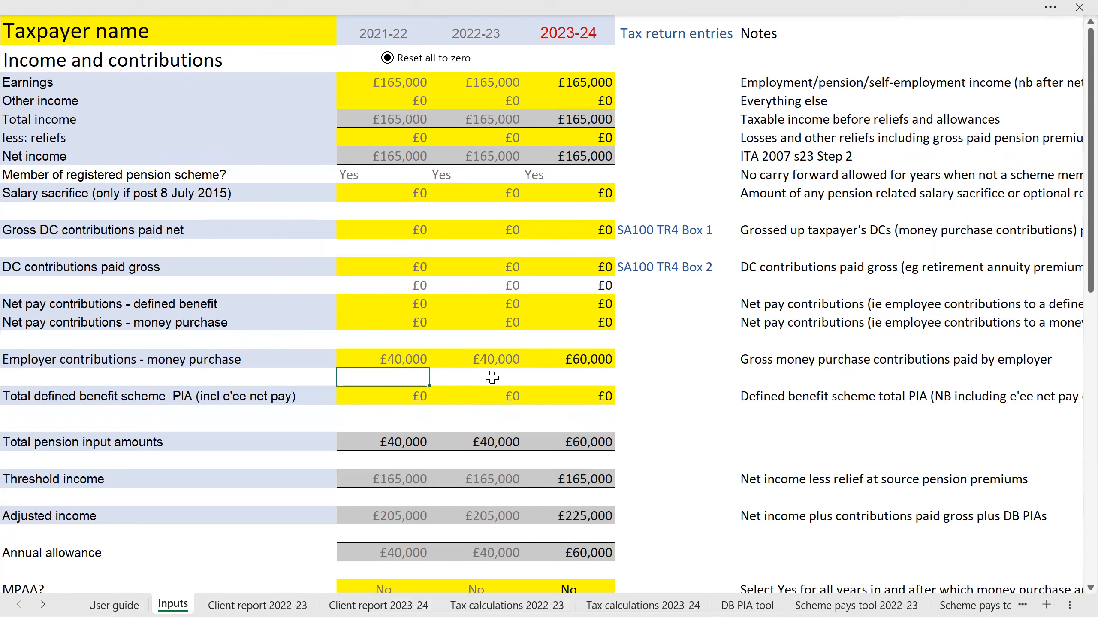
scroll(453, 429, "down", 3)
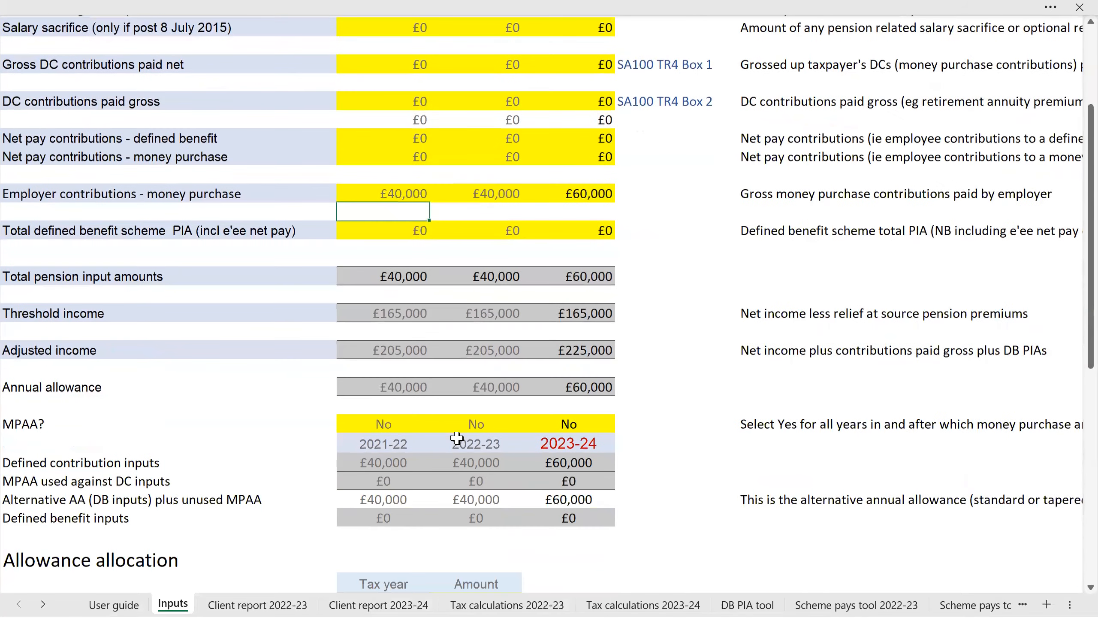
scroll(457, 438, "down", 6)
scroll(585, 429, "down", 1)
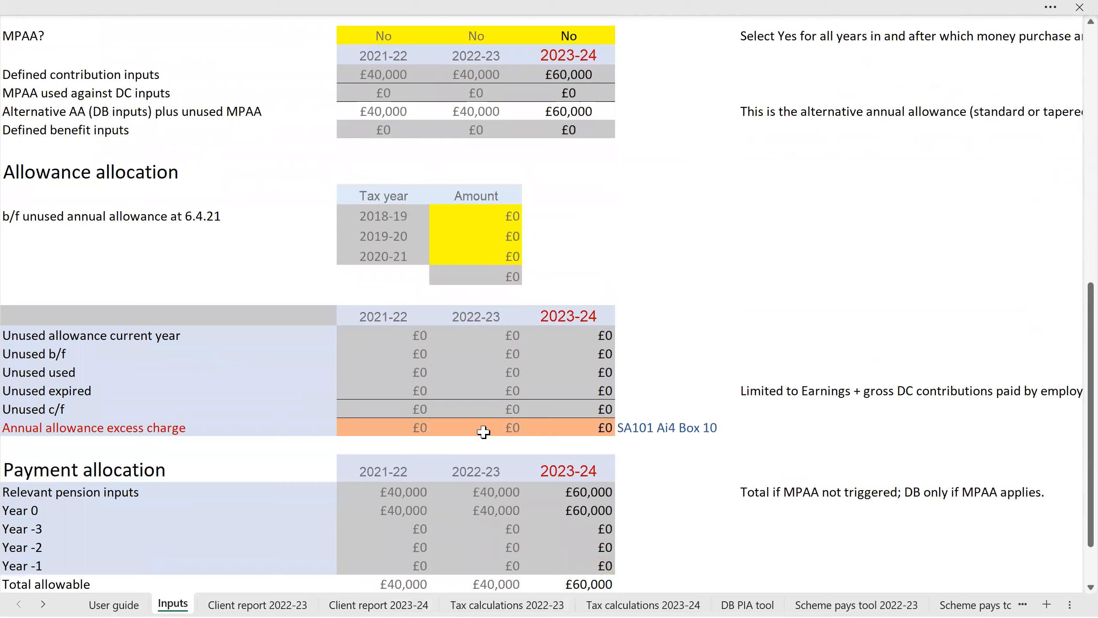
Step: Set the 2022-23 earnings to £200,000 and the 2022-23 other income to £25,000
scroll(483, 431, "up", 1)
scroll(637, 451, "up", 5)
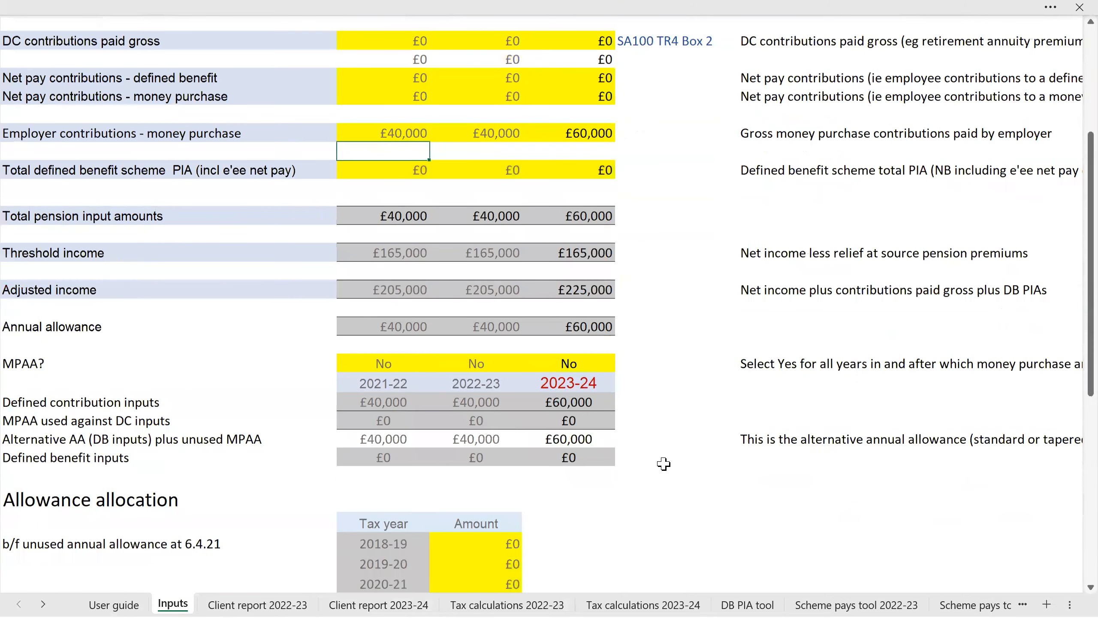
scroll(666, 463, "up", 4)
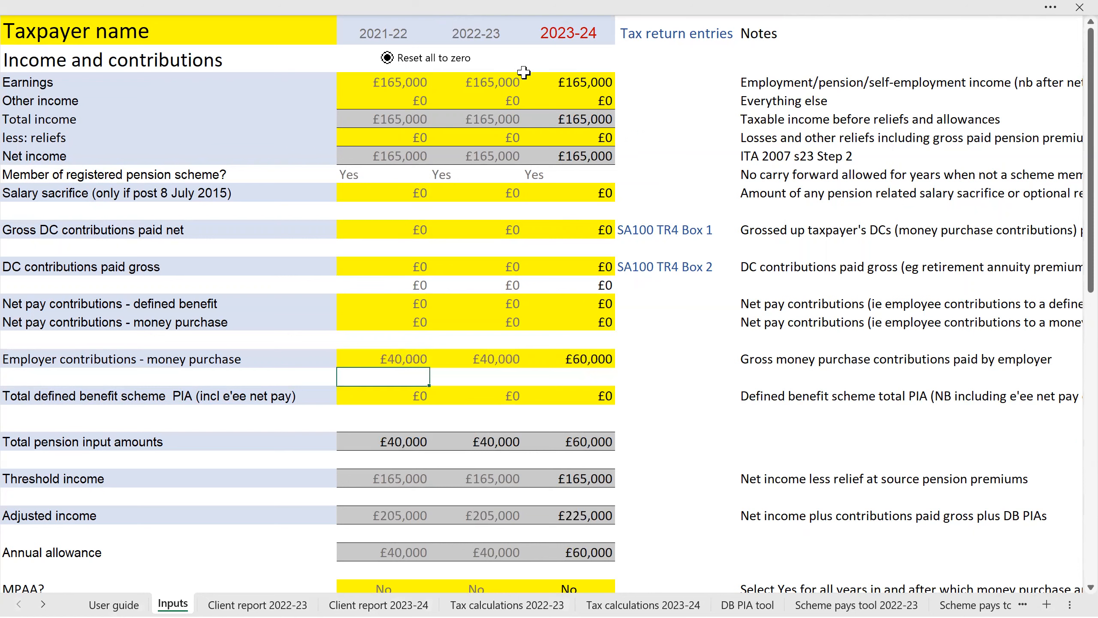
left_click(490, 88)
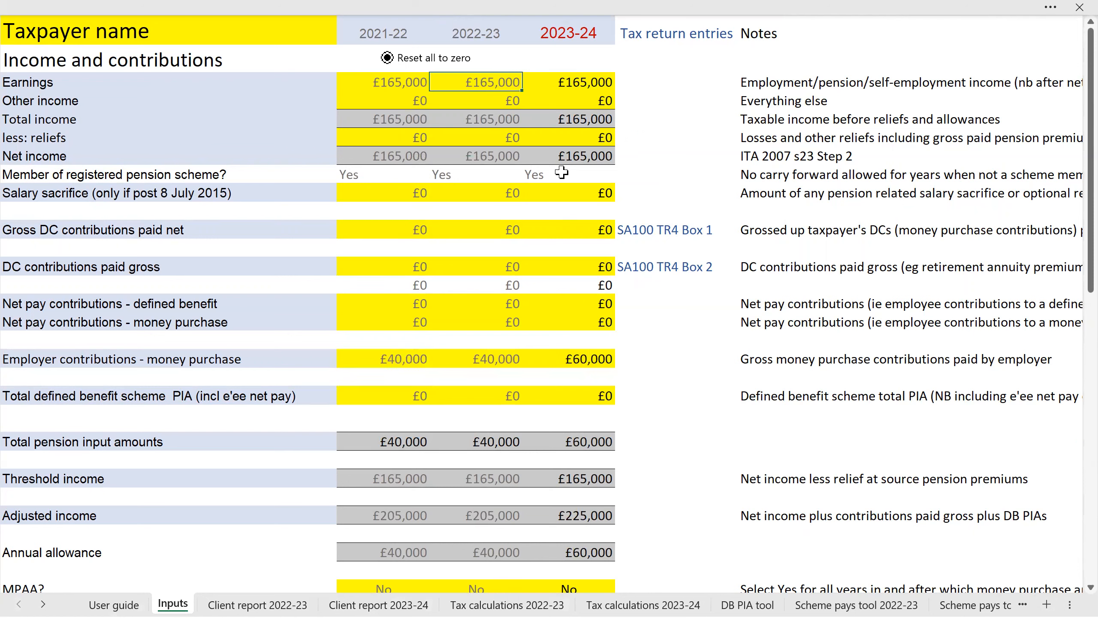
type("200")
key("Return")
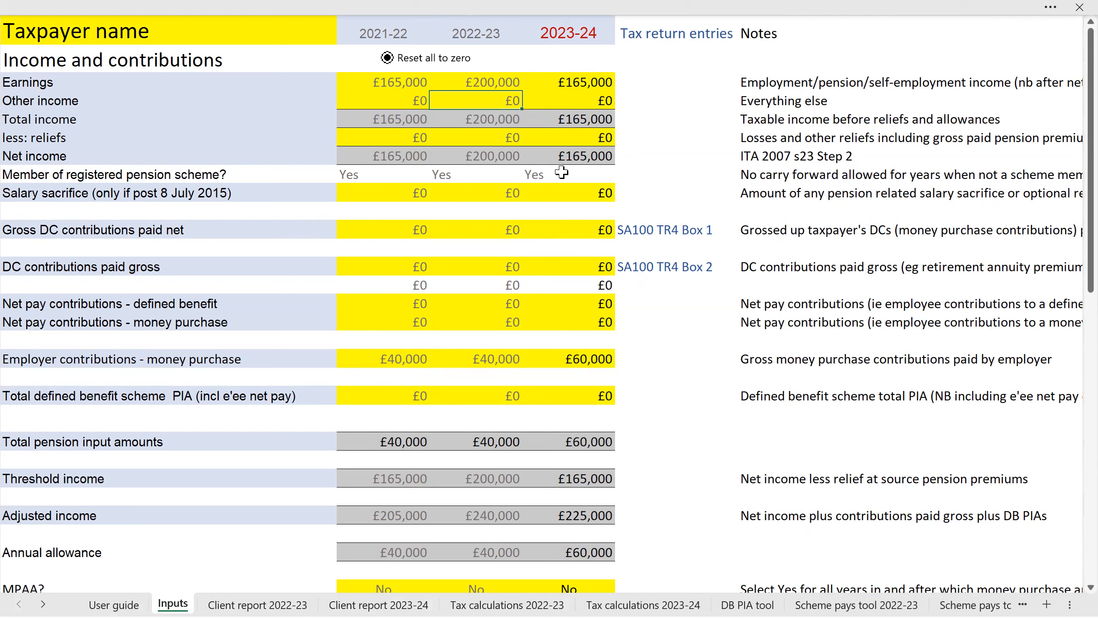
type("25000")
key("Return")
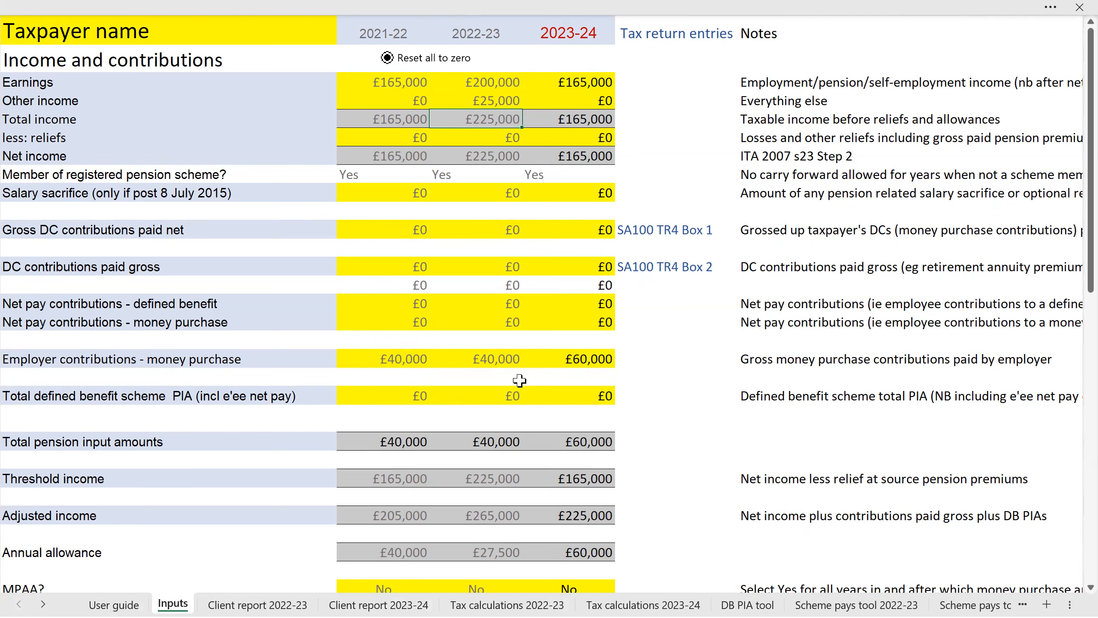
Step: Examine the 2022-23 annual allowance and excess charge, including the tax consequences in the 2022-23 client report
left_click(508, 556)
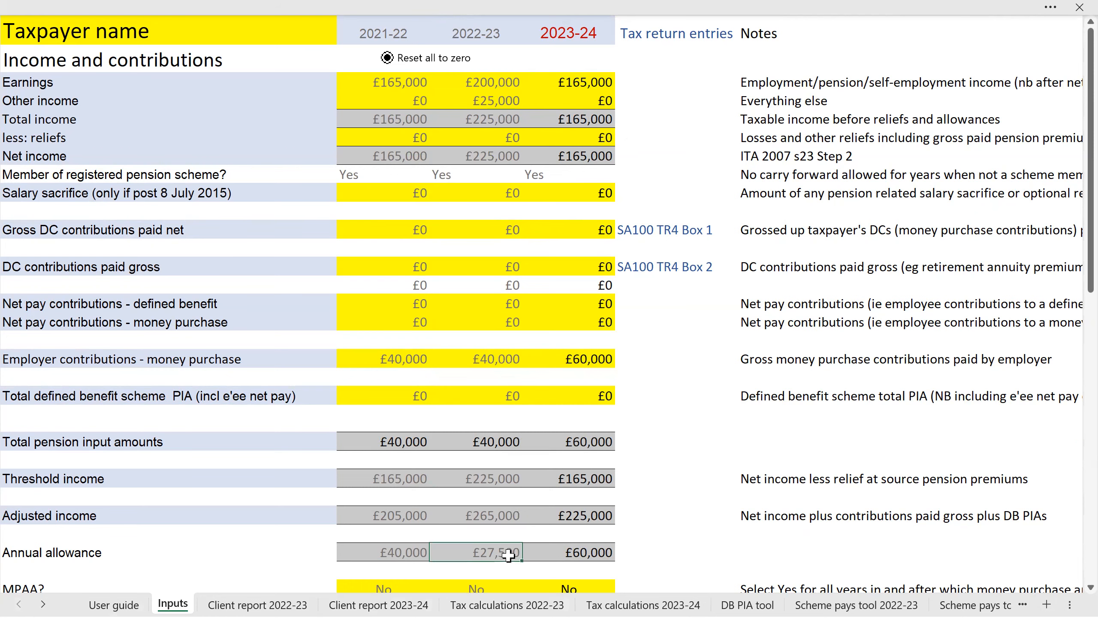
scroll(484, 546, "down", 3)
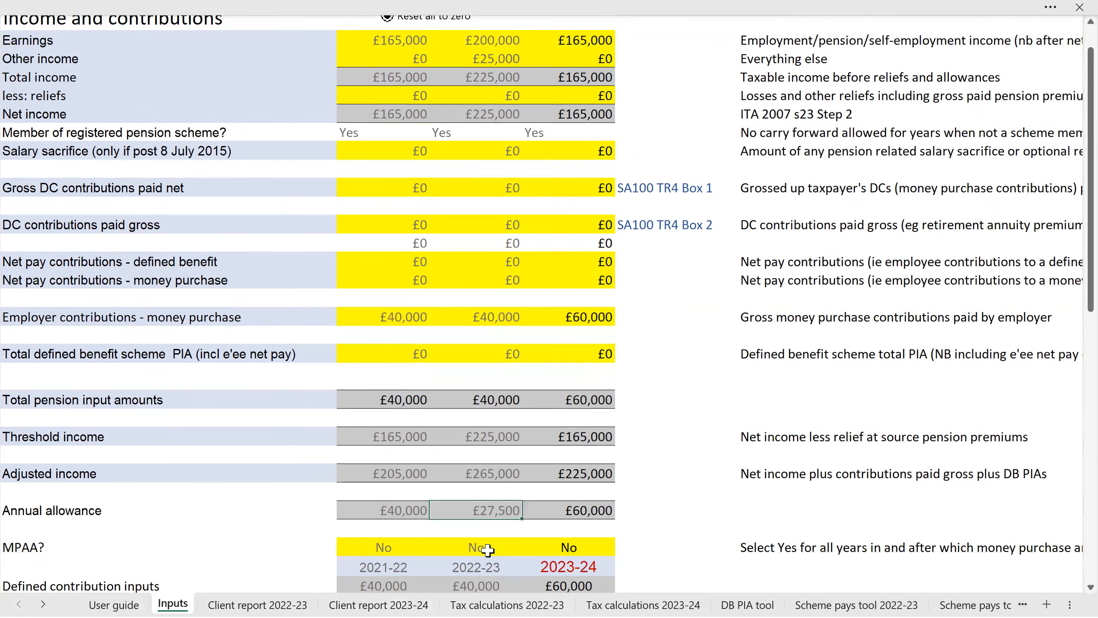
scroll(484, 543, "down", 5)
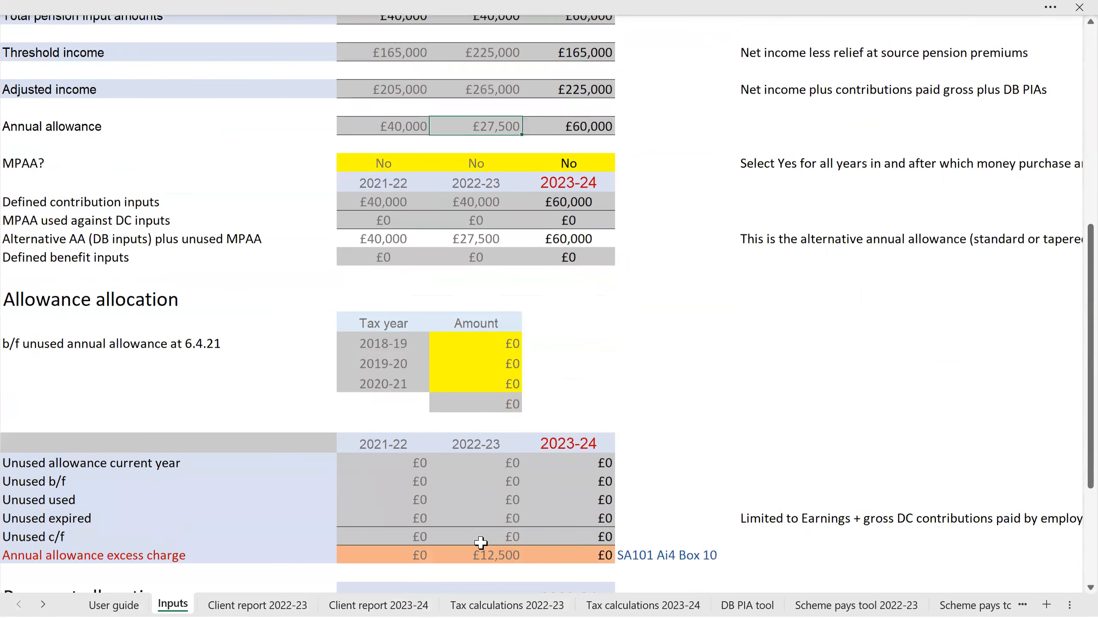
left_click(484, 541)
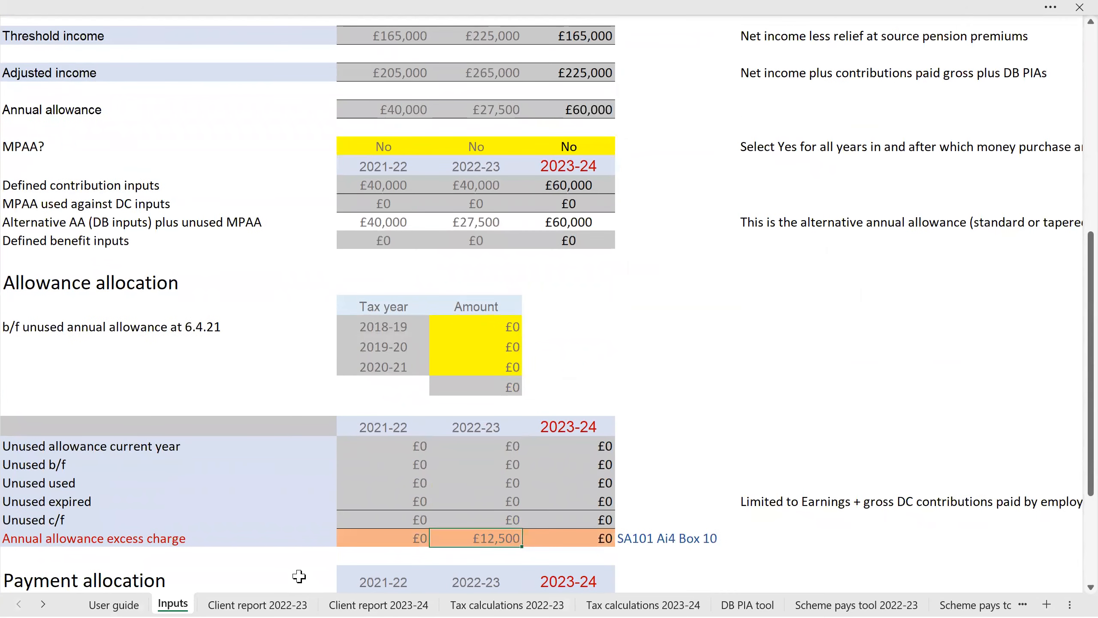
scroll(202, 568, "down", 4)
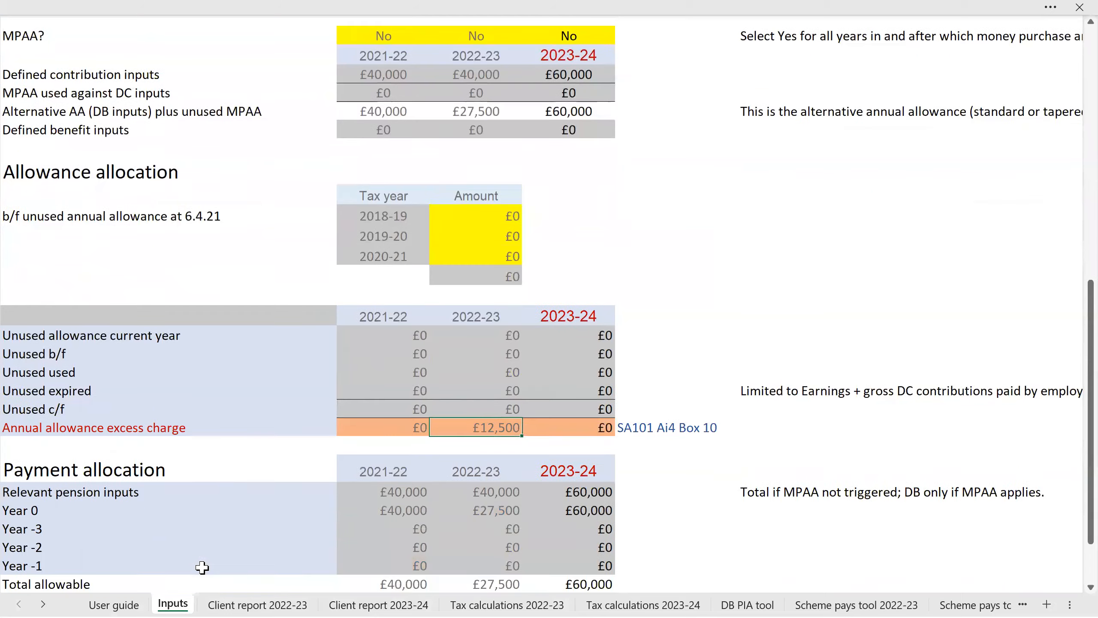
left_click(302, 604)
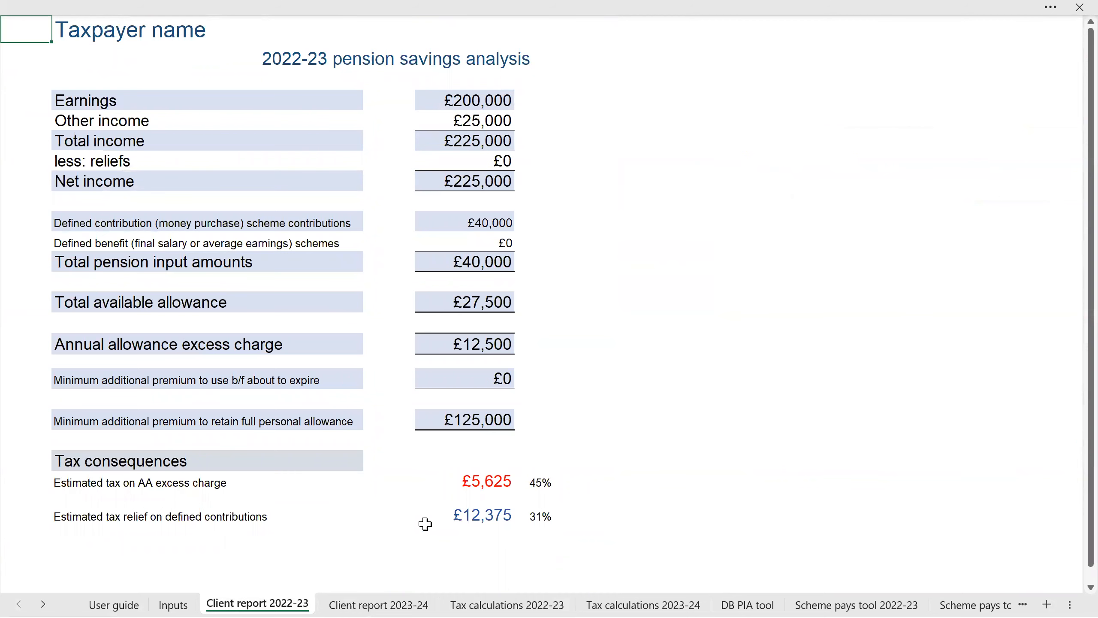
Step: Set the 2021-22 employer money purchase contributions to £28,000 on the Inputs sheet
left_click(173, 605)
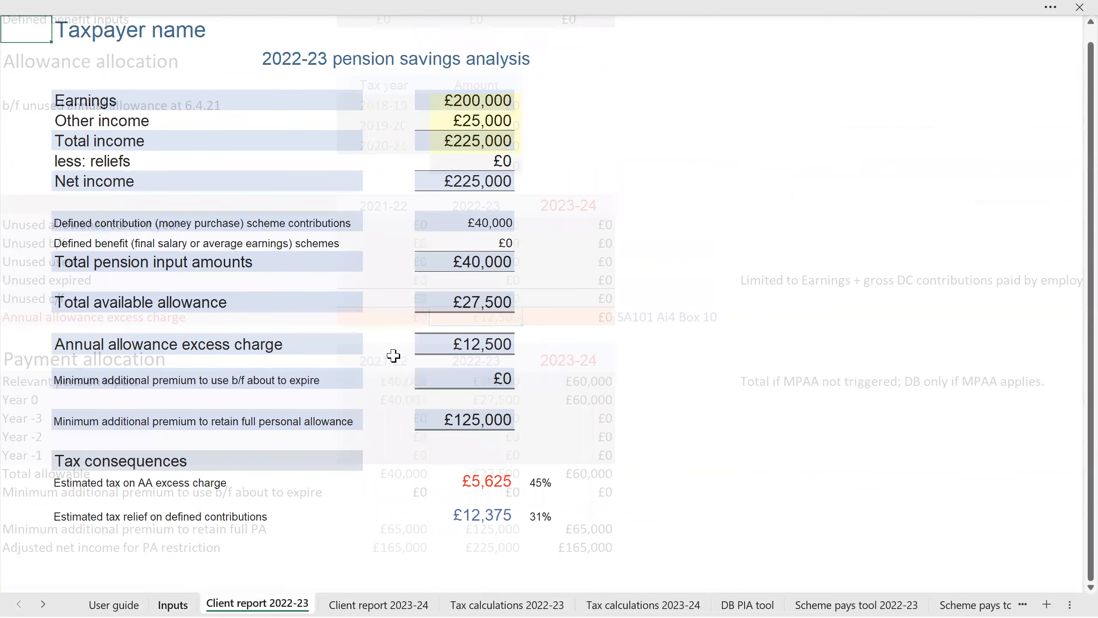
scroll(376, 366, "up", 2)
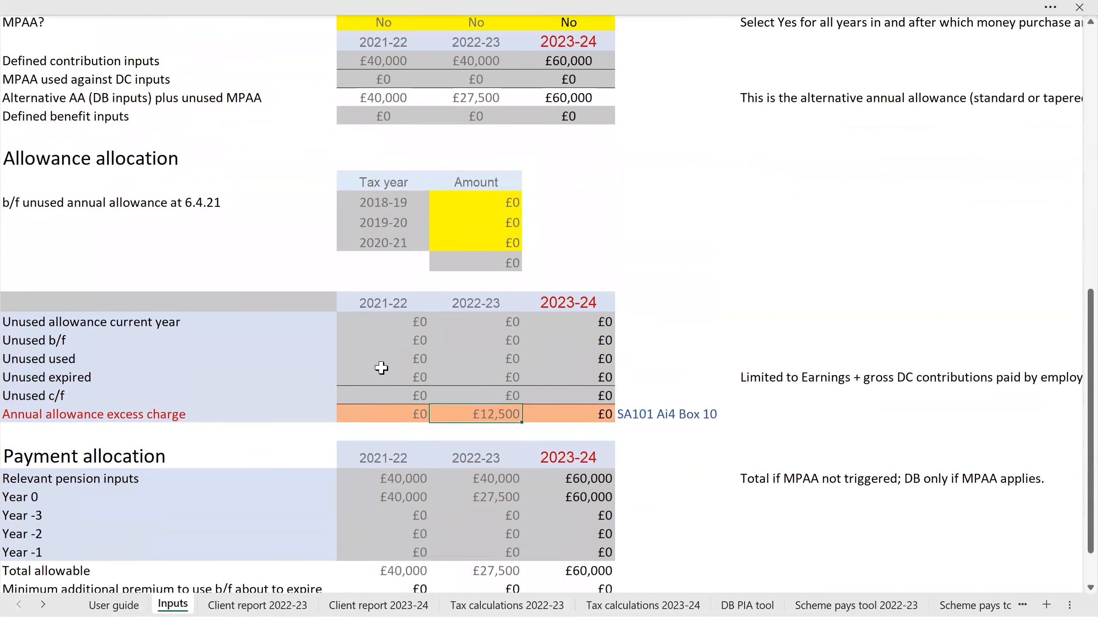
scroll(380, 367, "up", 4)
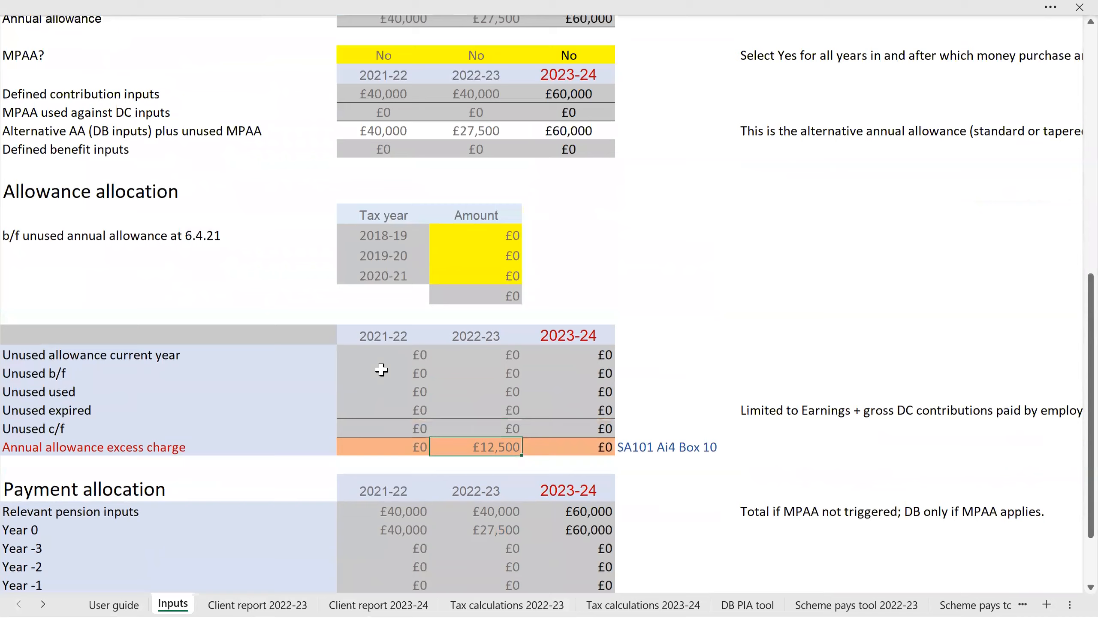
scroll(464, 396, "up", 2)
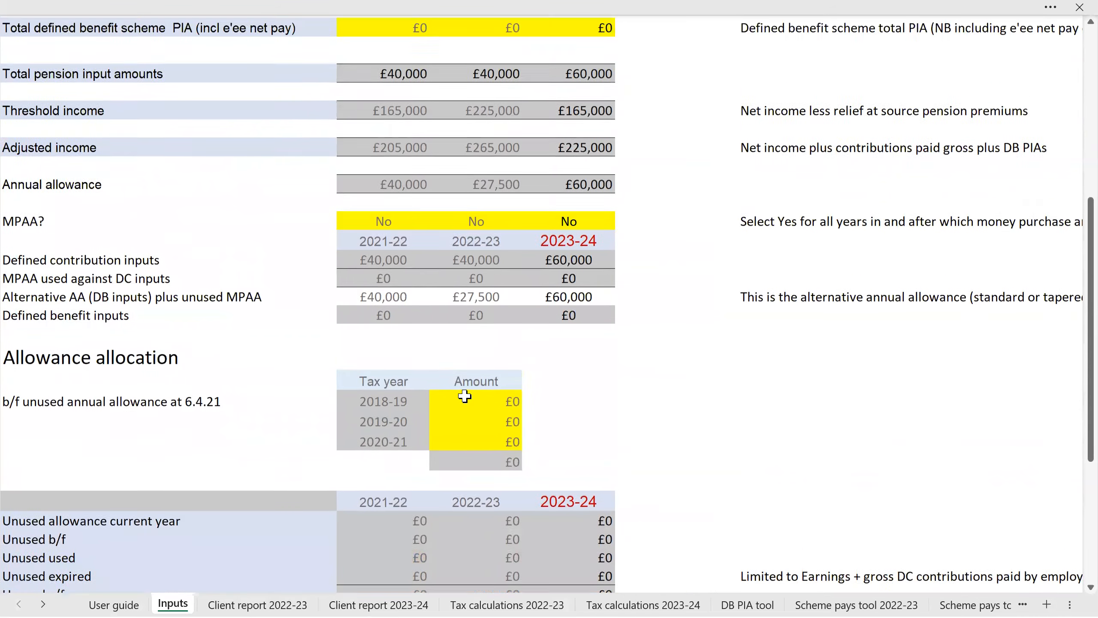
scroll(467, 396, "up", 3)
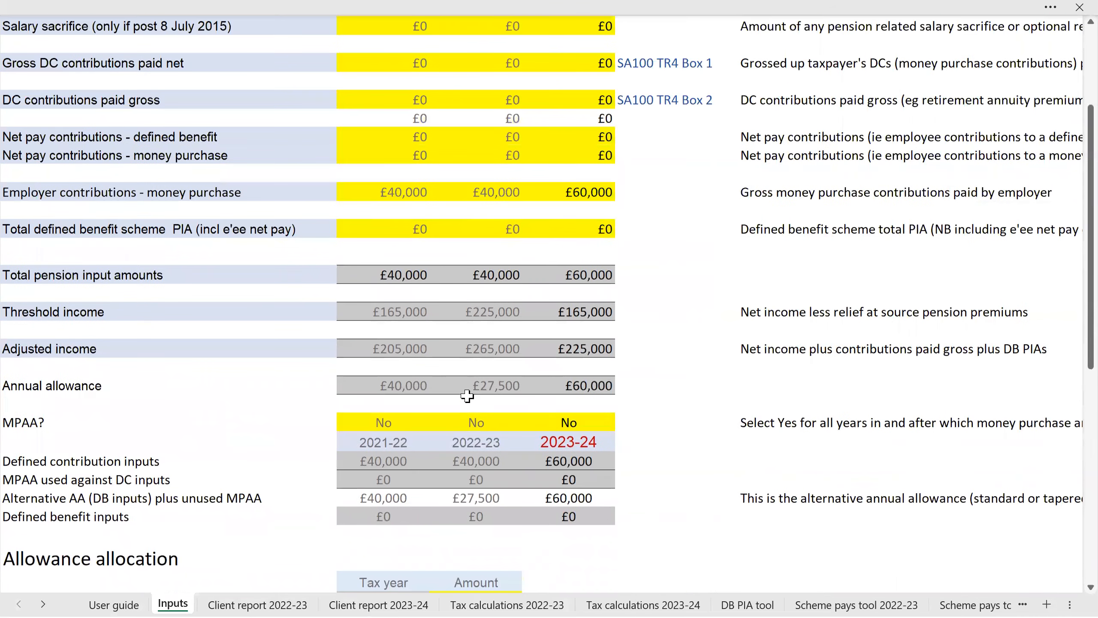
scroll(467, 396, "up", 1)
scroll(467, 396, "up", 2)
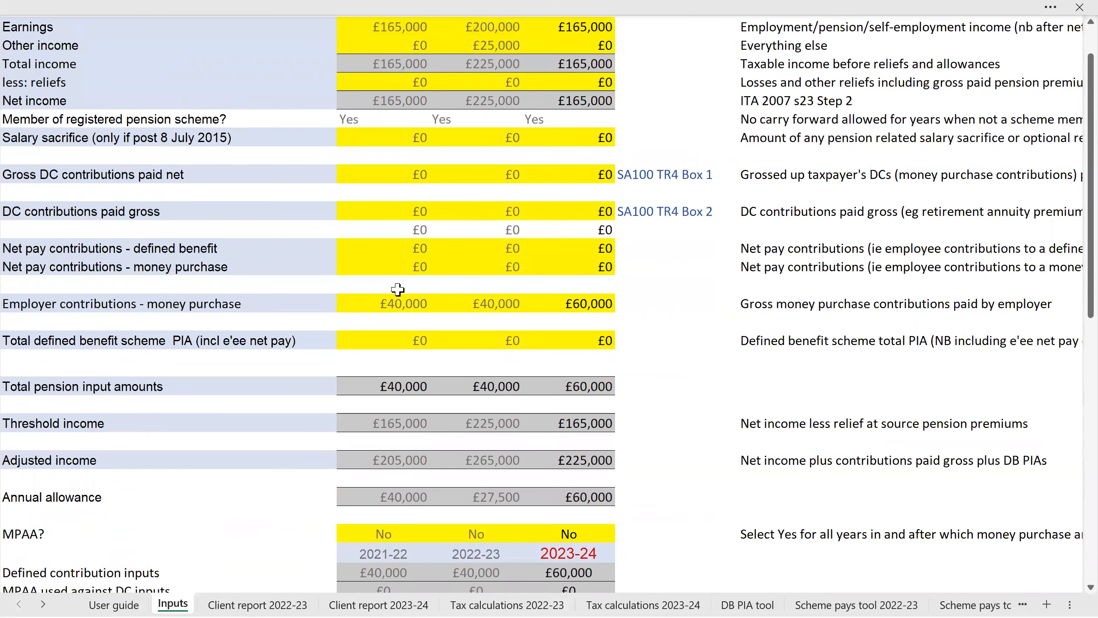
left_click(426, 309)
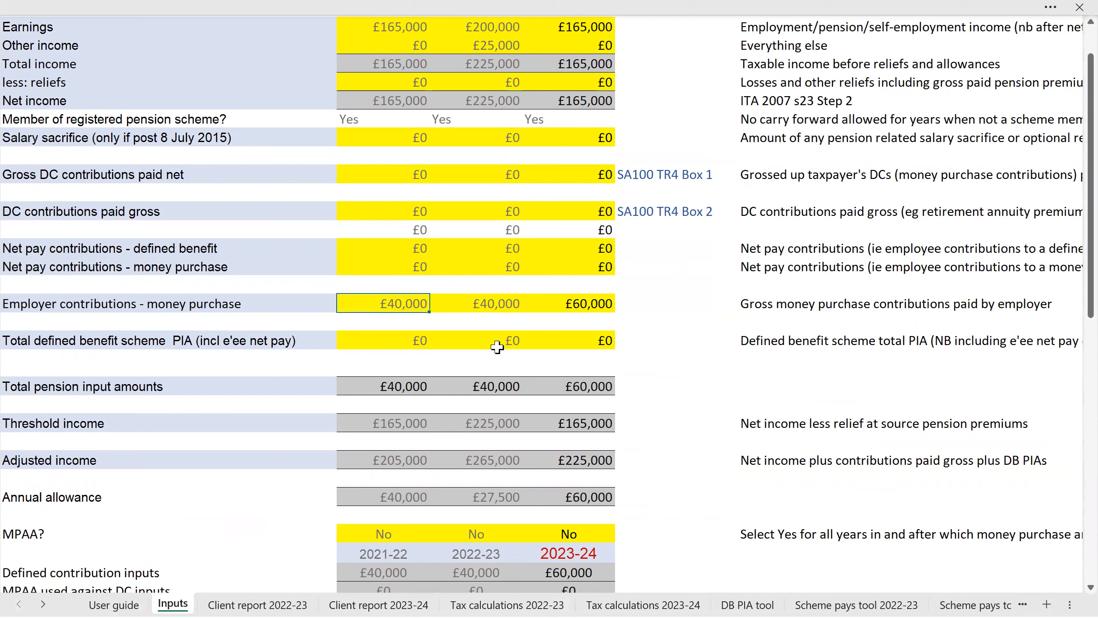
type("28000")
key("ctrl+Return")
key("Return")
Step: Examine how the unused 2021-22 allowance is carried forward against the 2022-23 excess charge in the allowance and payment allocations
scroll(480, 412, "down", 3)
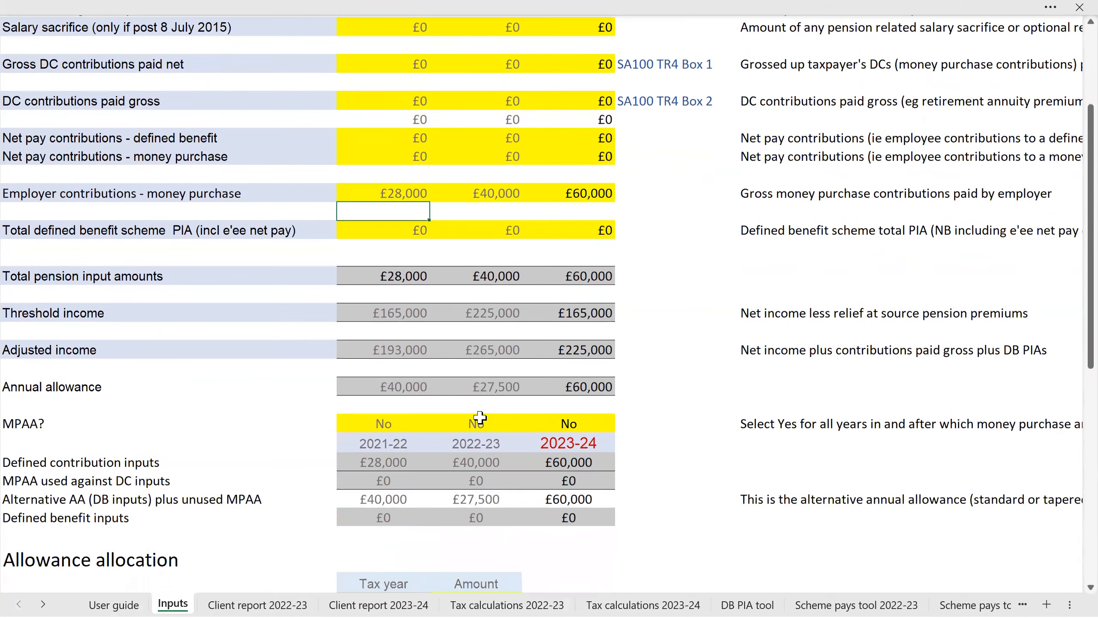
scroll(435, 418, "down", 4)
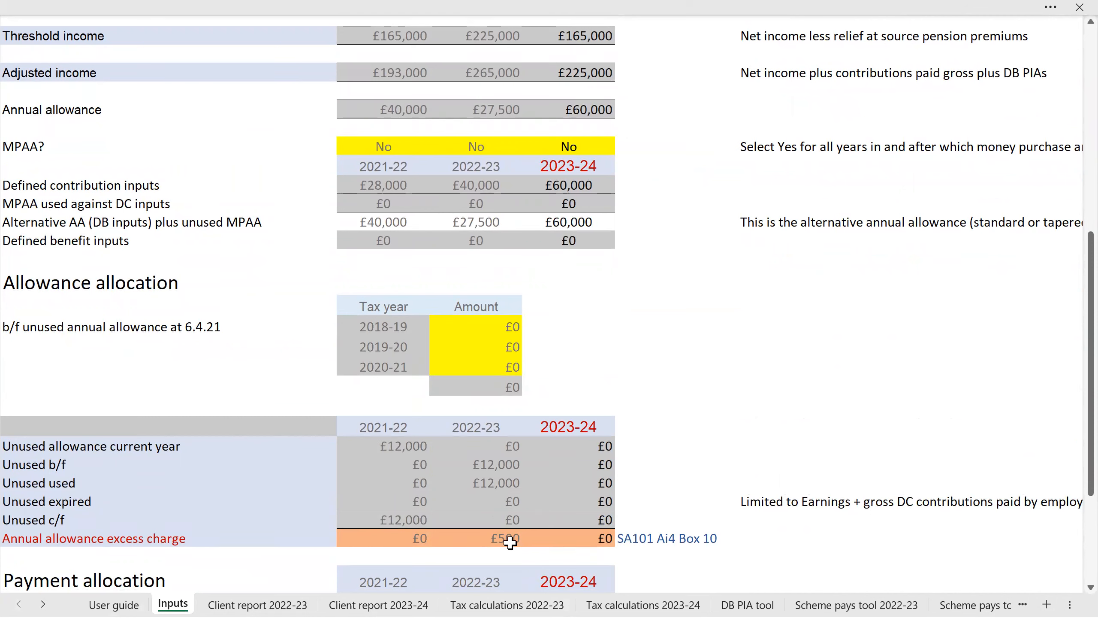
scroll(510, 543, "down", 2)
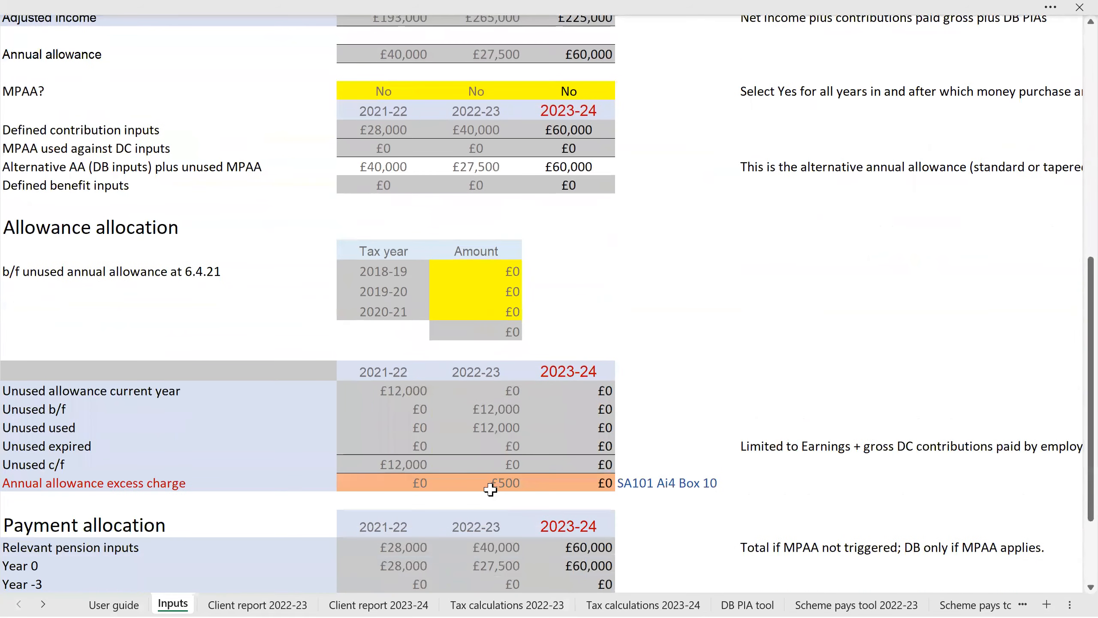
scroll(490, 485, "down", 1)
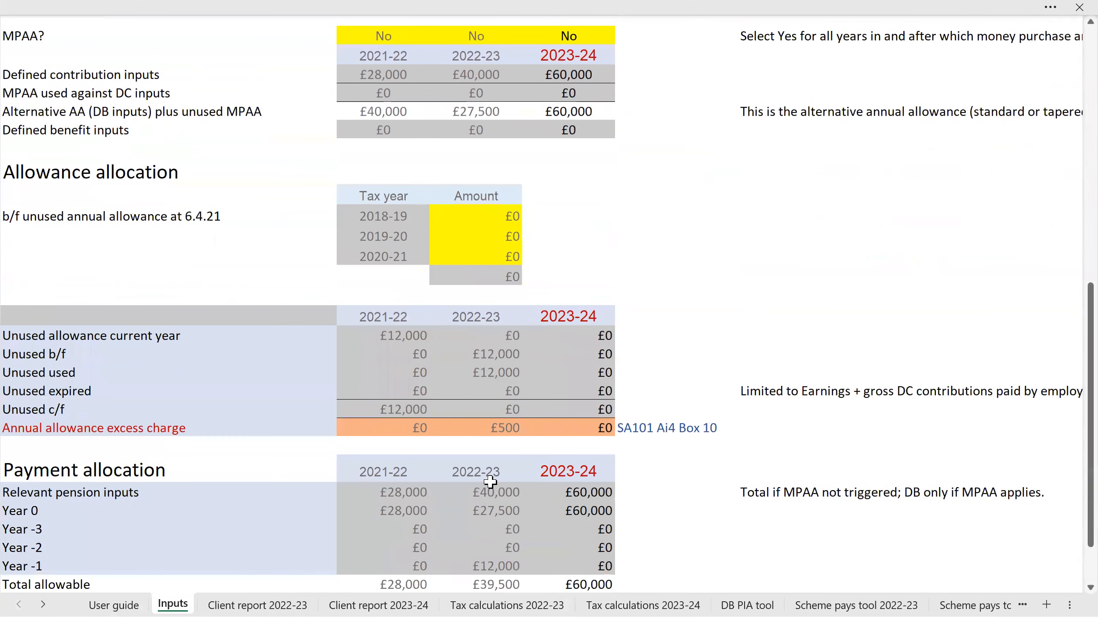
scroll(501, 494, "up", 5)
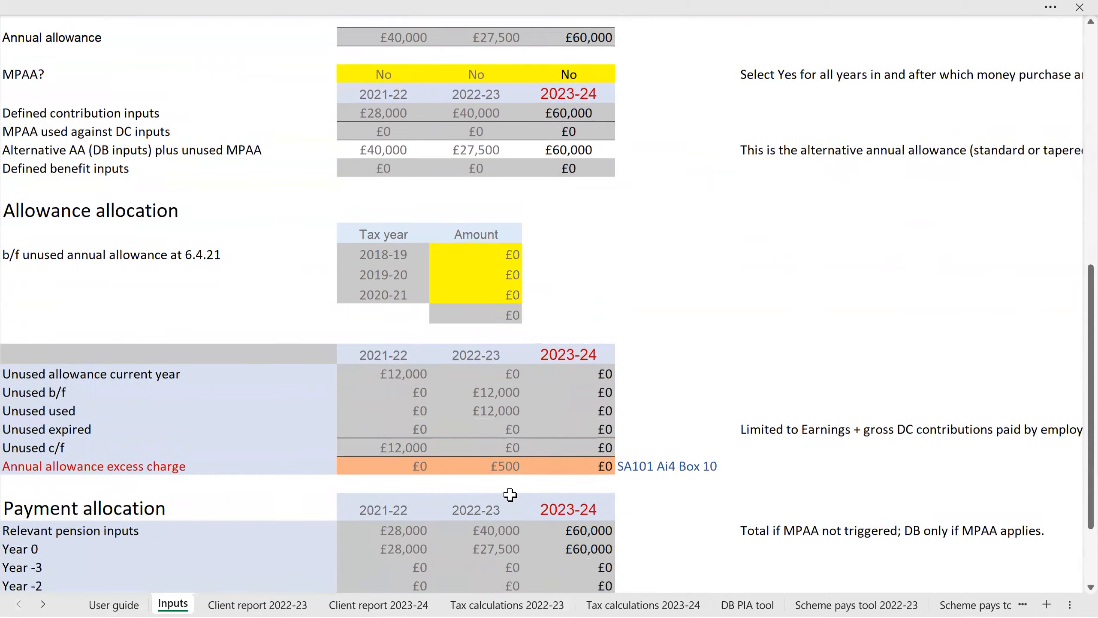
scroll(502, 493, "up", 5)
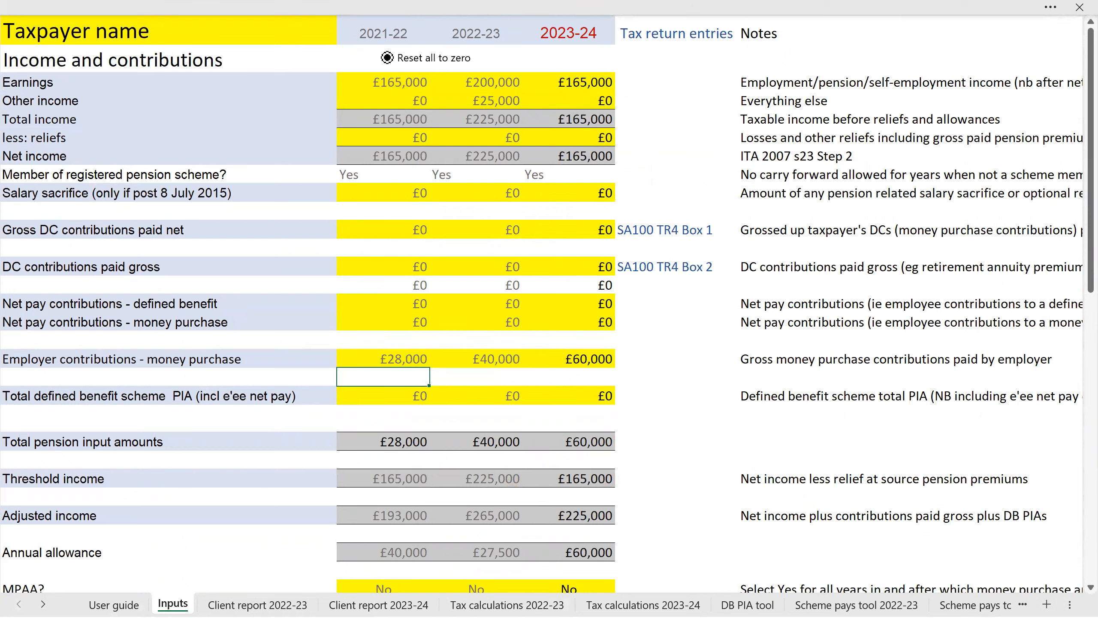
key("alt+Tab")
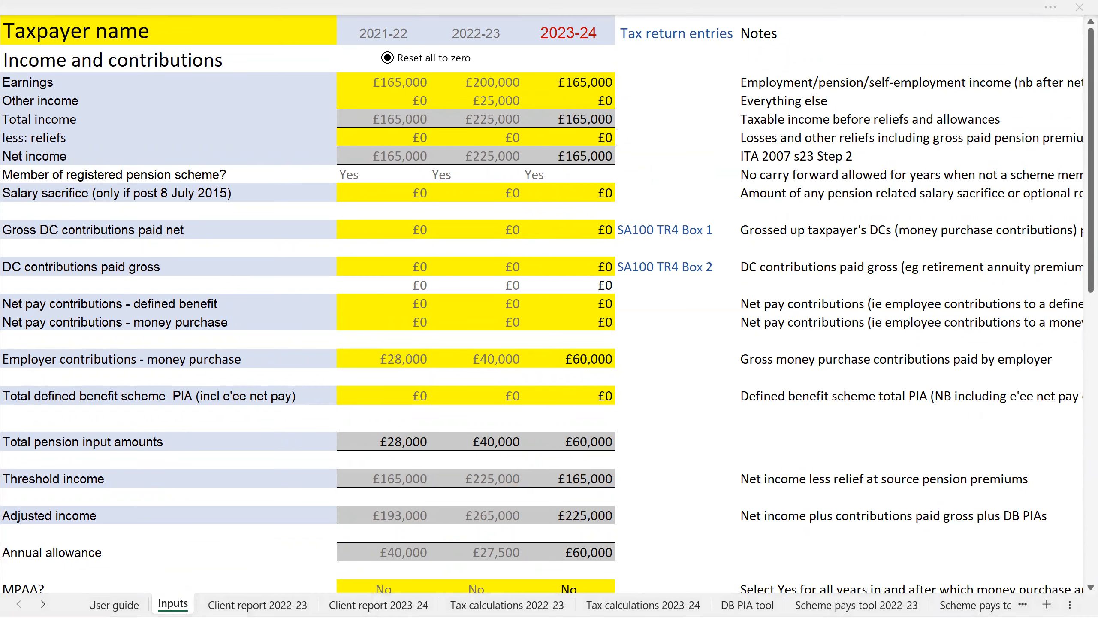